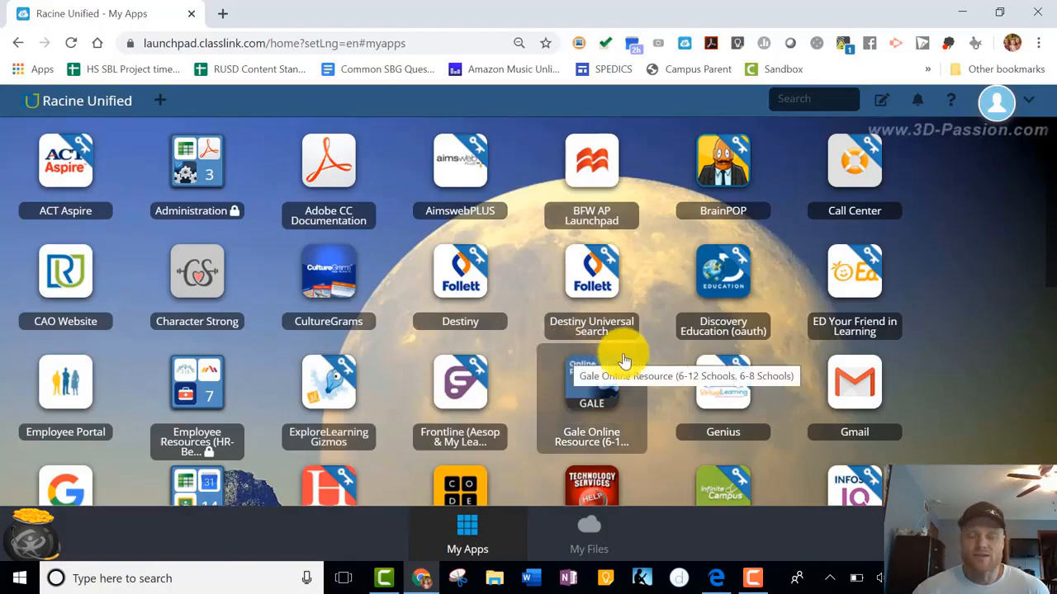
Open WeVideo from the district's app launchpad and go to the list of personal projects.
{"action": "scroll", "coordinate": [956, 337], "scroll_direction": "down", "scroll_amount": 6}
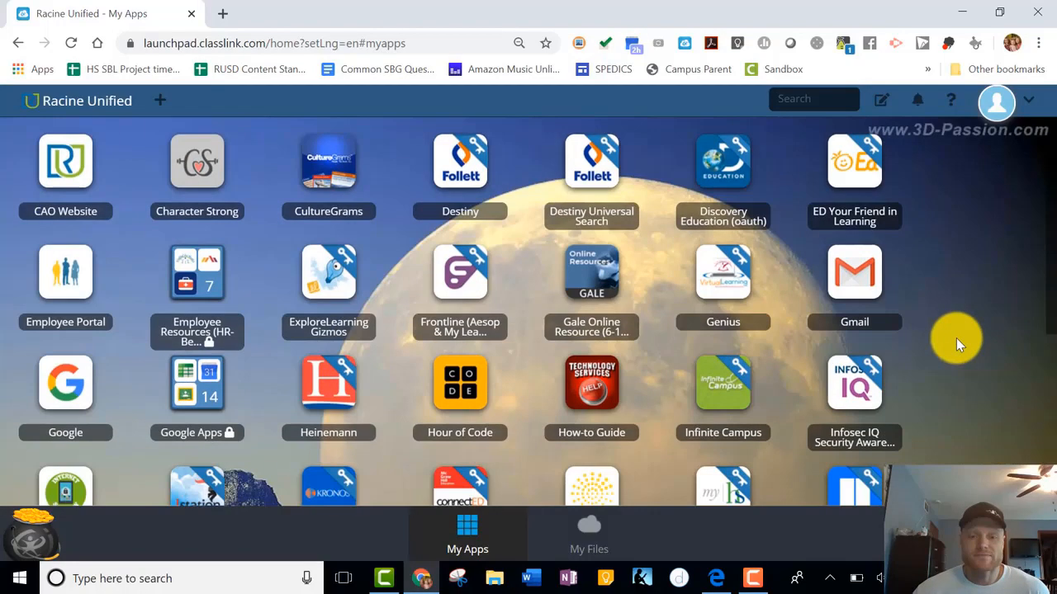
{"action": "scroll", "coordinate": [956, 339], "scroll_direction": "down", "scroll_amount": 1}
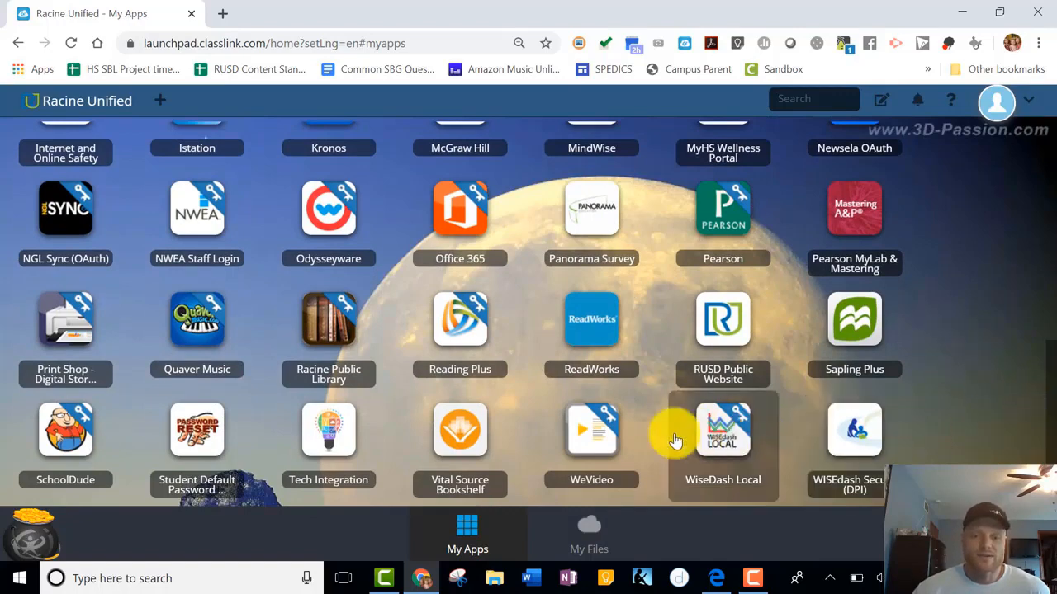
{"action": "left_click", "coordinate": [611, 456]}
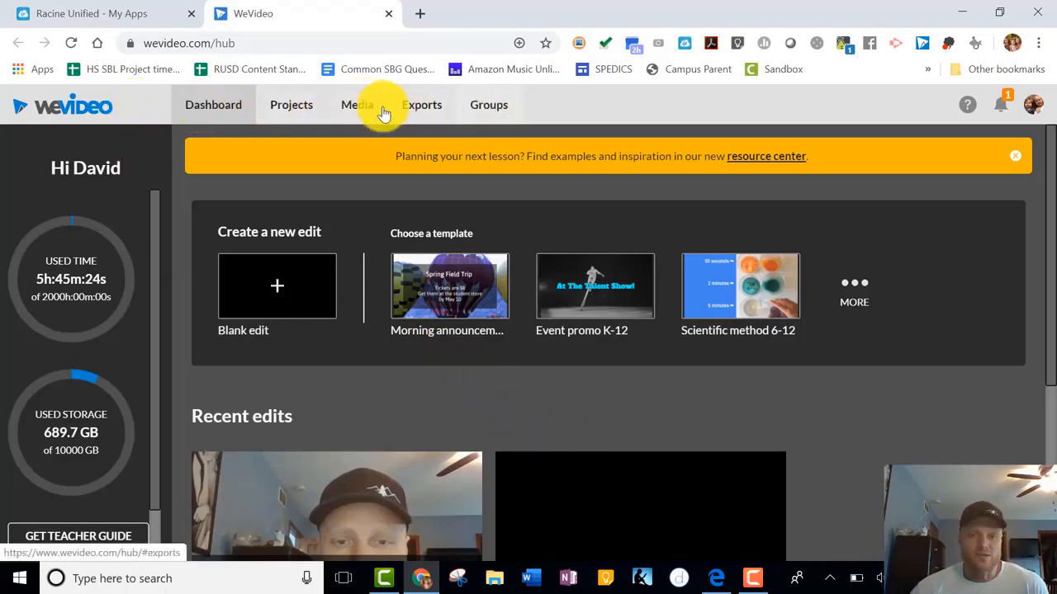
{"action": "left_click", "coordinate": [290, 114]}
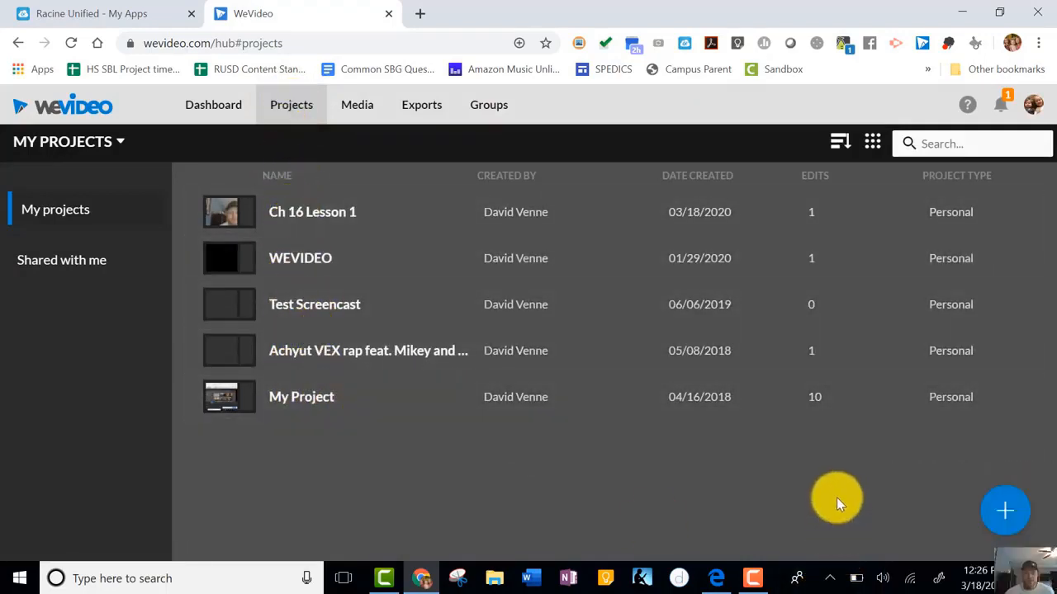
Set up a new Personal project titled "Science Lesson on Mitosis" with the description "DIOHIWDHIOWDHIOWHWDIOHDHowfqw".
{"action": "mouse_move", "coordinate": [1001, 508]}
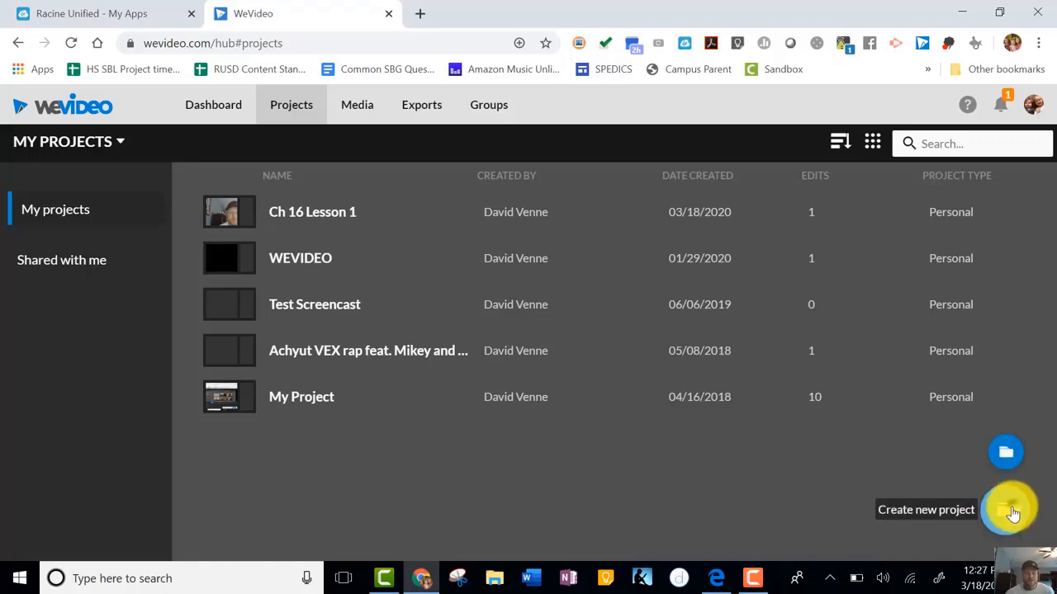
{"action": "left_click", "coordinate": [1009, 511]}
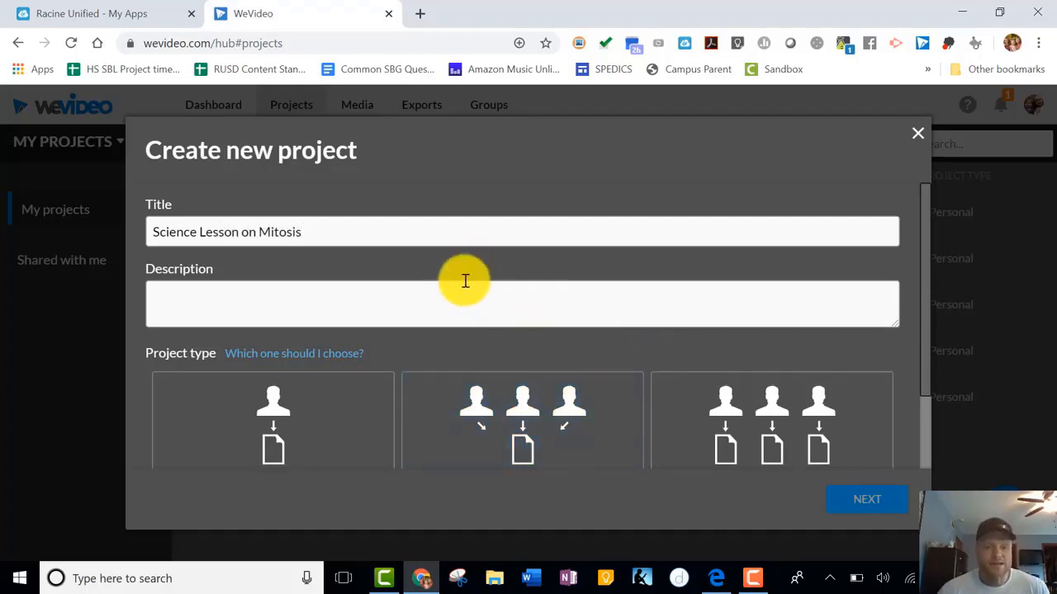
{"action": "left_click", "coordinate": [305, 305]}
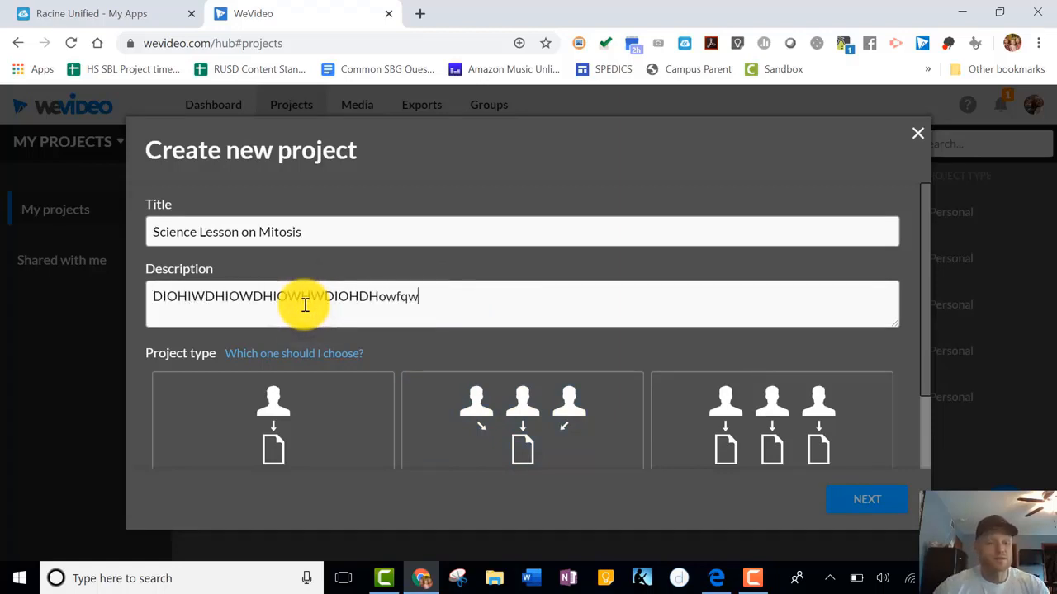
{"action": "scroll", "coordinate": [285, 312], "scroll_direction": "down", "scroll_amount": 1}
{"action": "left_click", "coordinate": [359, 384]}
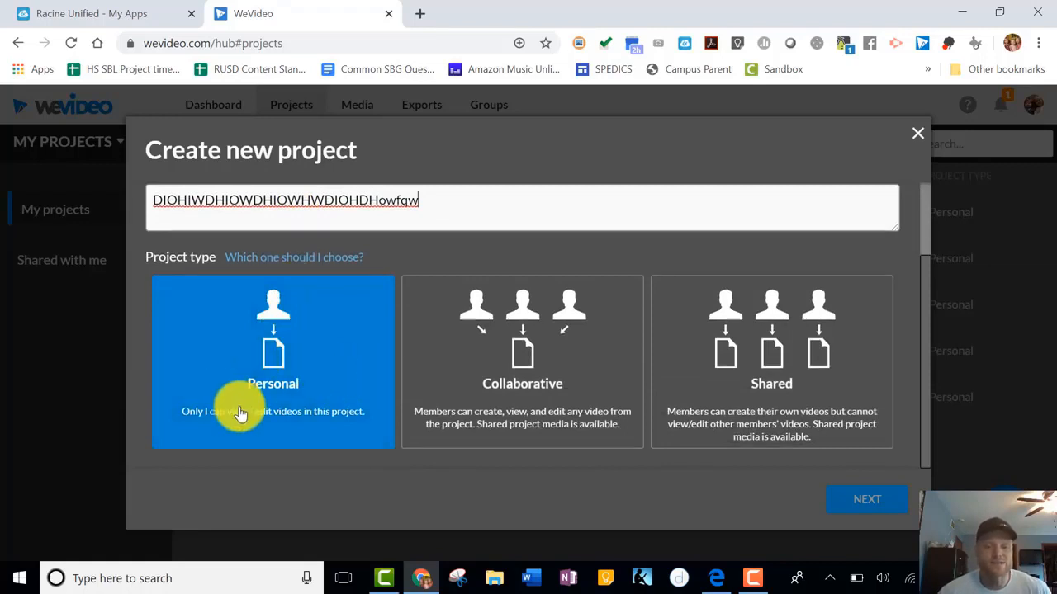
{"action": "left_click", "coordinate": [524, 346]}
{"action": "left_click", "coordinate": [278, 355]}
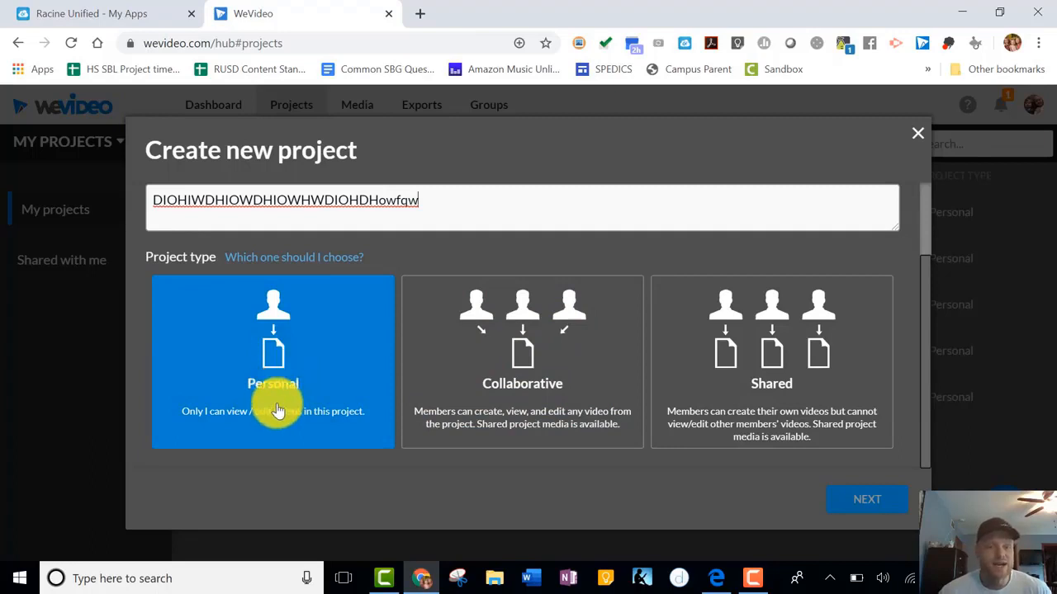
{"action": "left_click", "coordinate": [288, 378]}
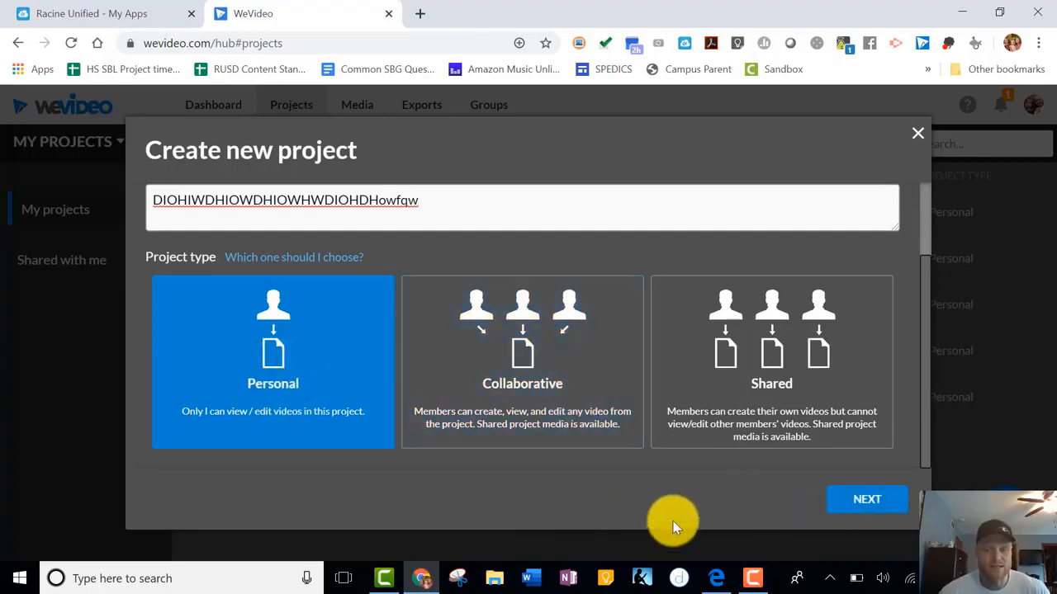
{"action": "left_click", "coordinate": [862, 510]}
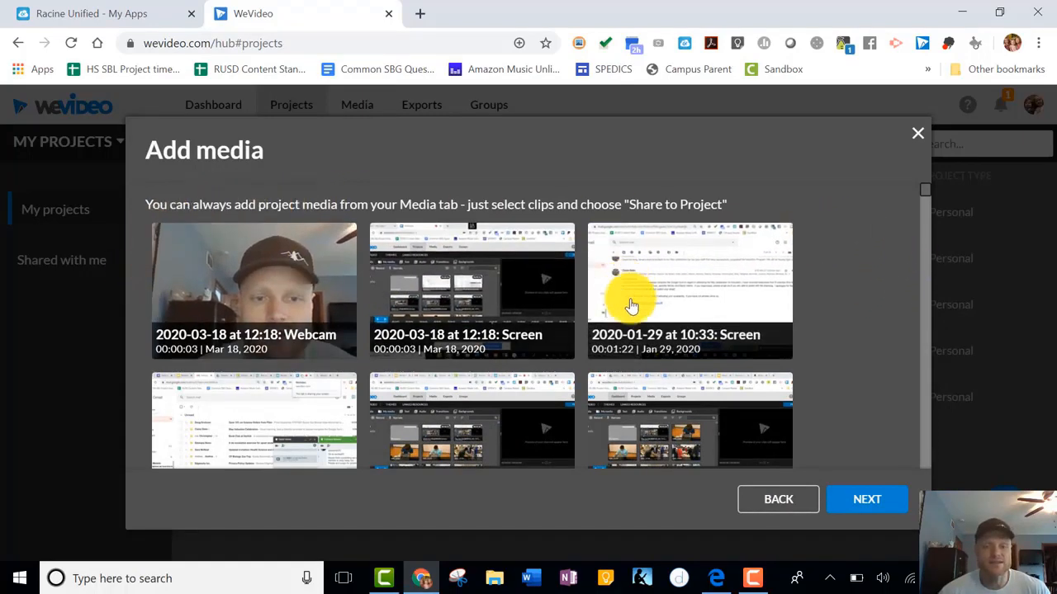
Look through the existing clips offered for the project and finish creating it without adding any media.
{"action": "scroll", "coordinate": [760, 392], "scroll_direction": "down", "scroll_amount": 3}
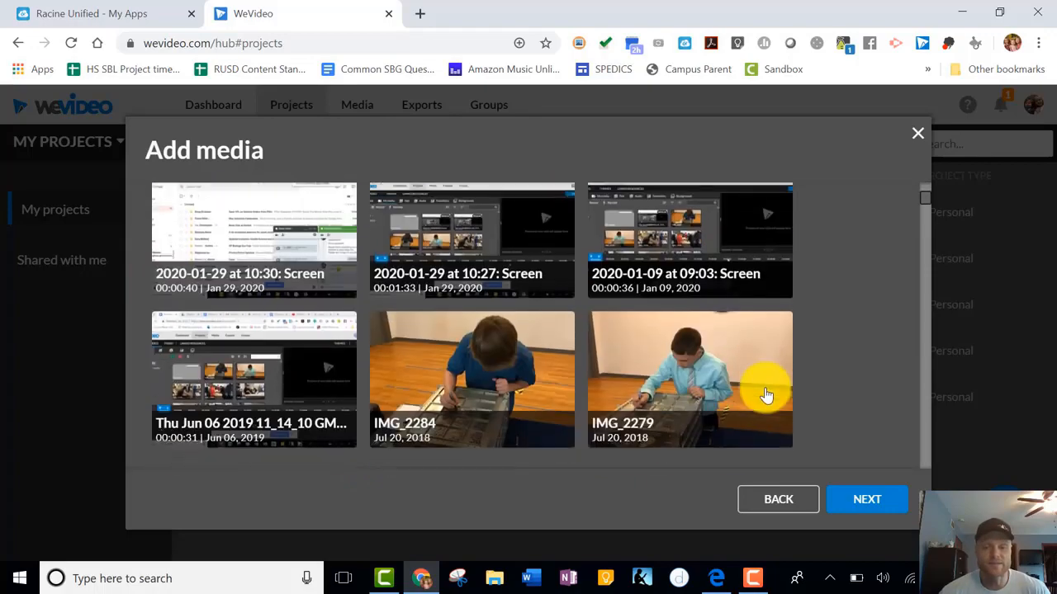
{"action": "scroll", "coordinate": [764, 396], "scroll_direction": "down", "scroll_amount": 5}
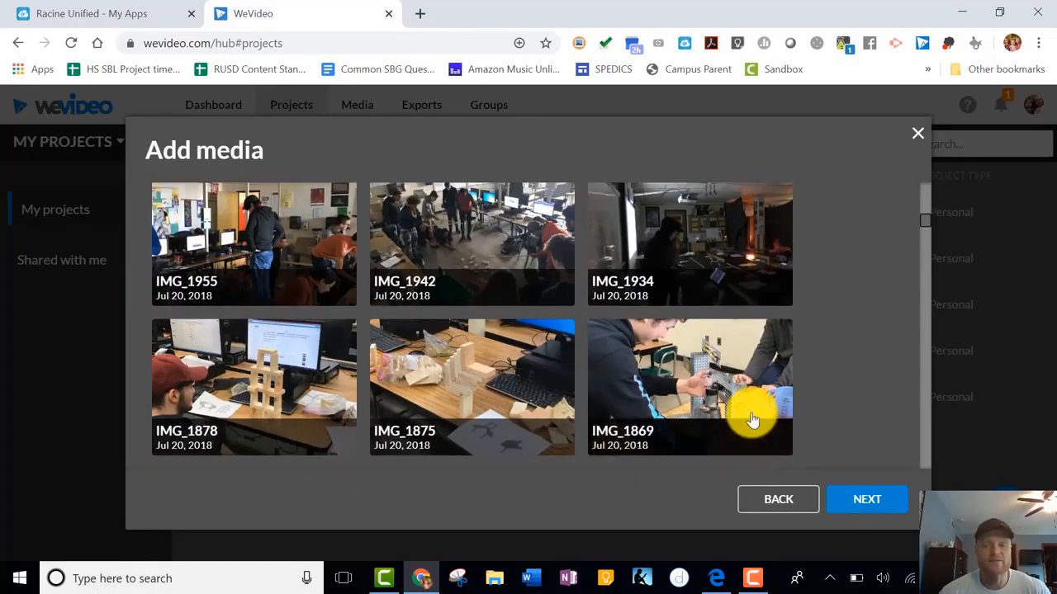
{"action": "scroll", "coordinate": [751, 421], "scroll_direction": "up", "scroll_amount": 8}
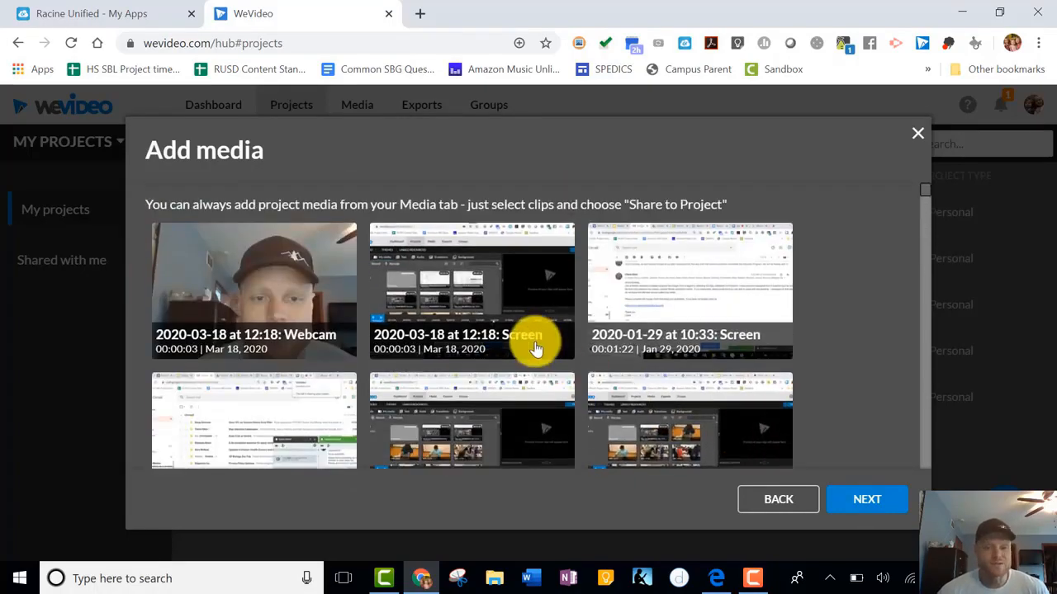
{"action": "left_click", "coordinate": [880, 504]}
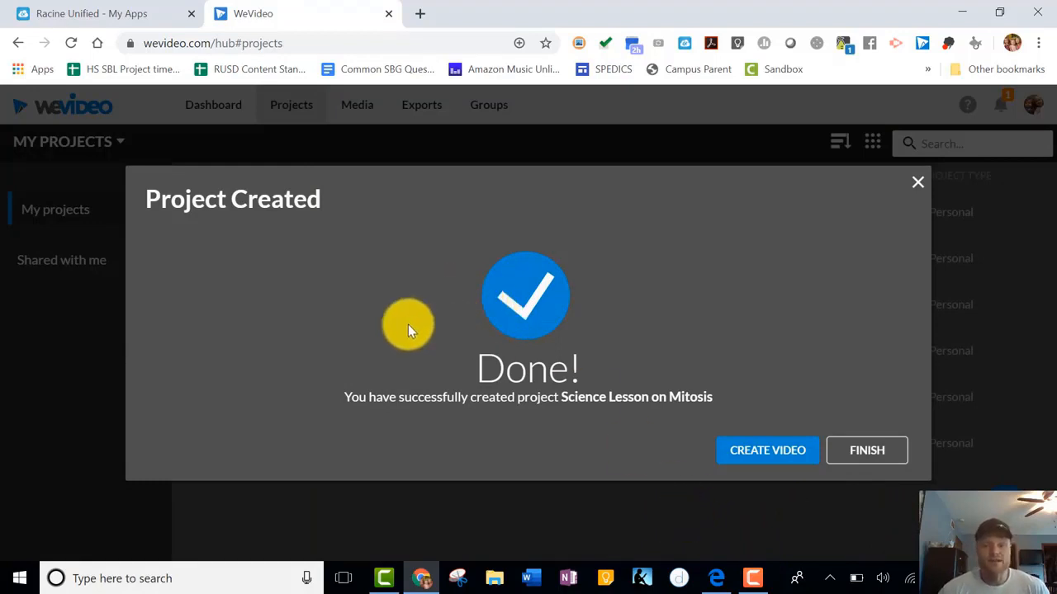
Create a video in the new project, starting from a blank edit.
{"action": "left_click", "coordinate": [774, 456]}
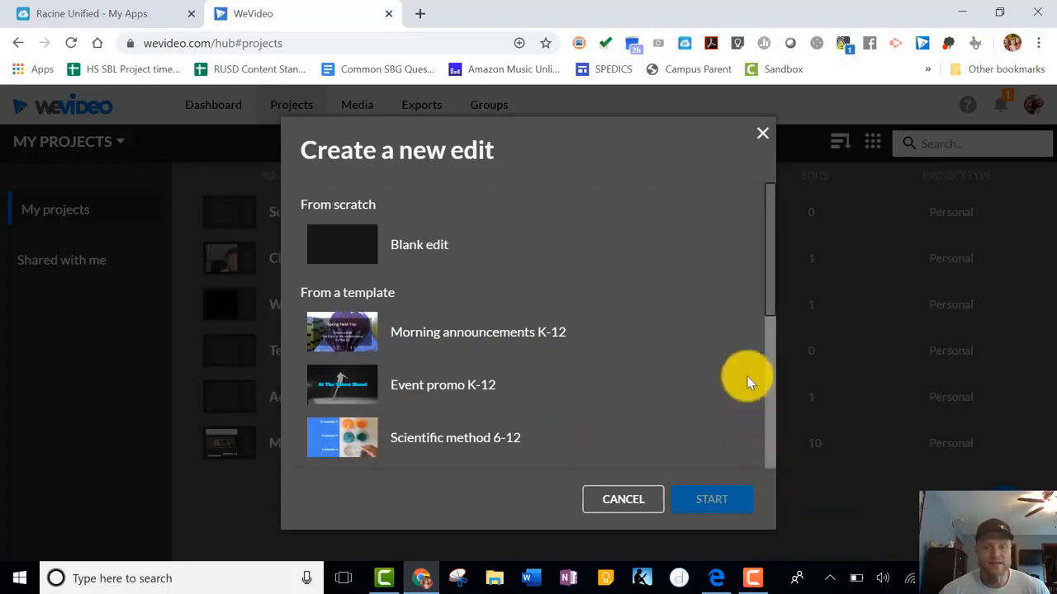
{"action": "left_click", "coordinate": [404, 246]}
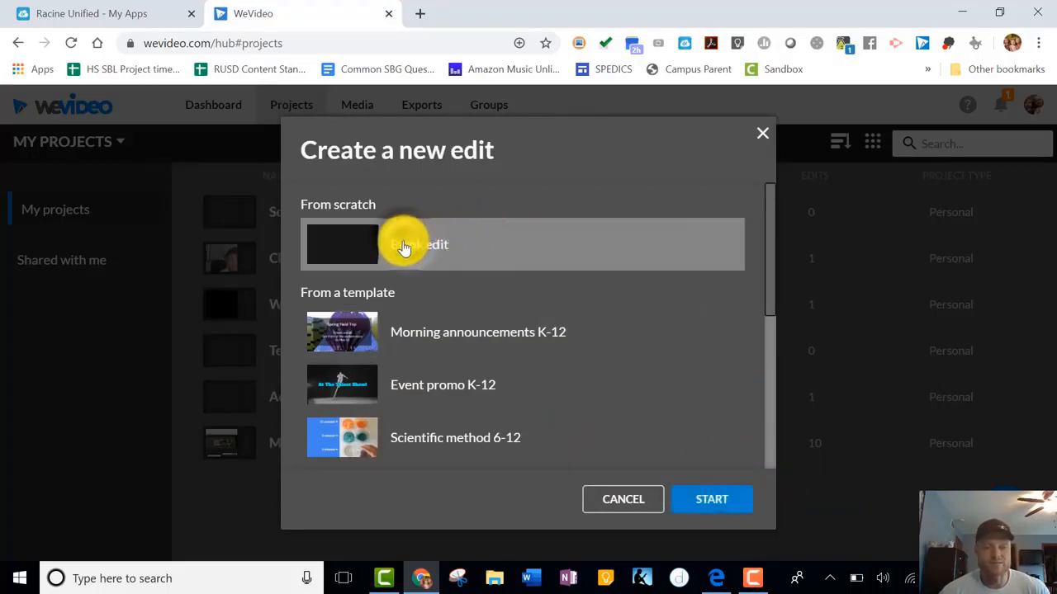
{"action": "left_click", "coordinate": [717, 502]}
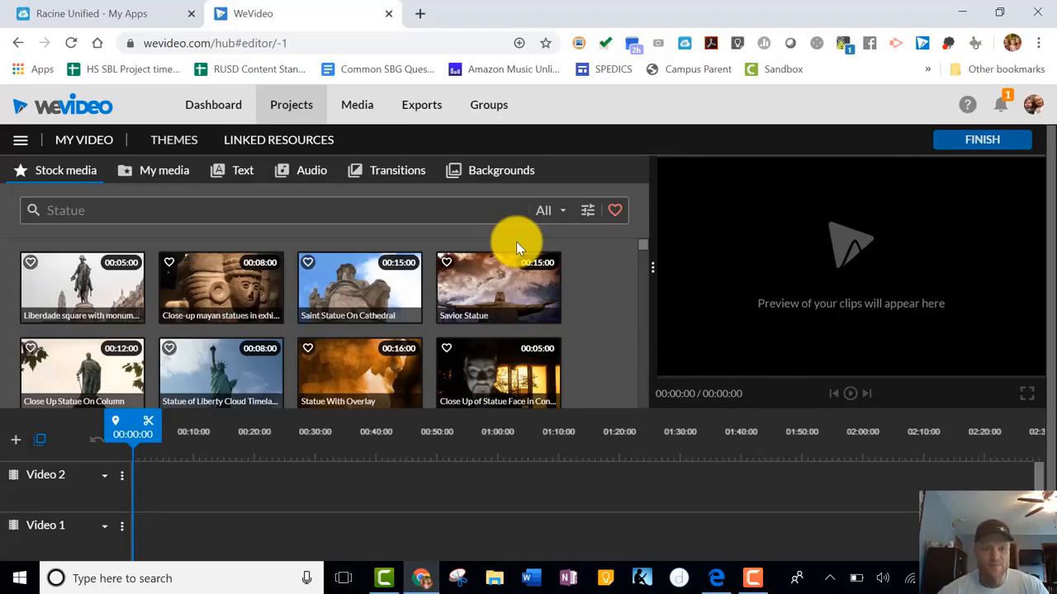
Examine the clips available in the stock media library and in the personal media library.
{"action": "scroll", "coordinate": [349, 325], "scroll_direction": "down", "scroll_amount": 5}
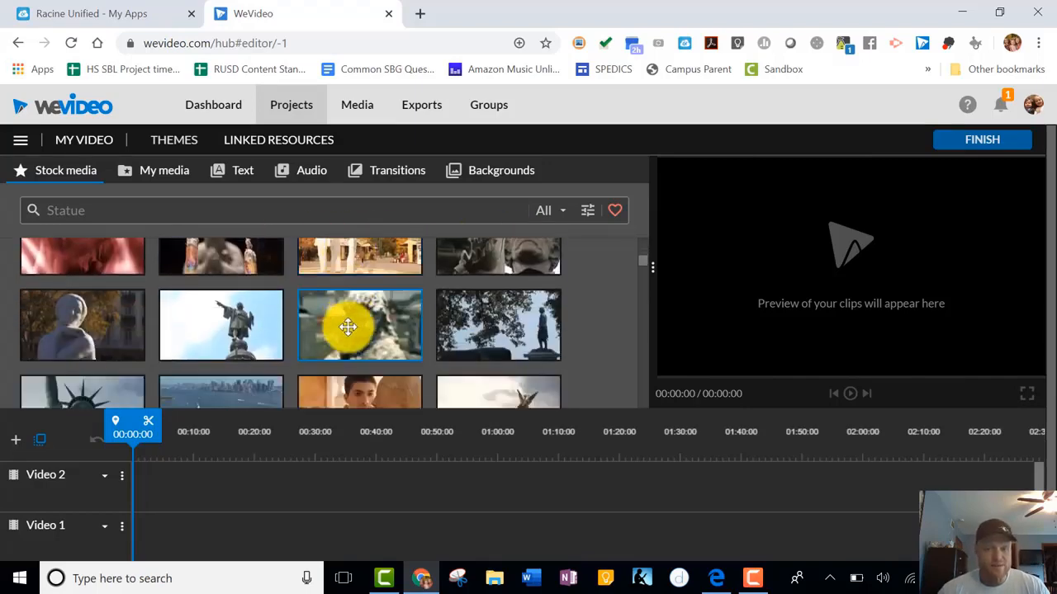
{"action": "scroll", "coordinate": [343, 328], "scroll_direction": "up", "scroll_amount": 5}
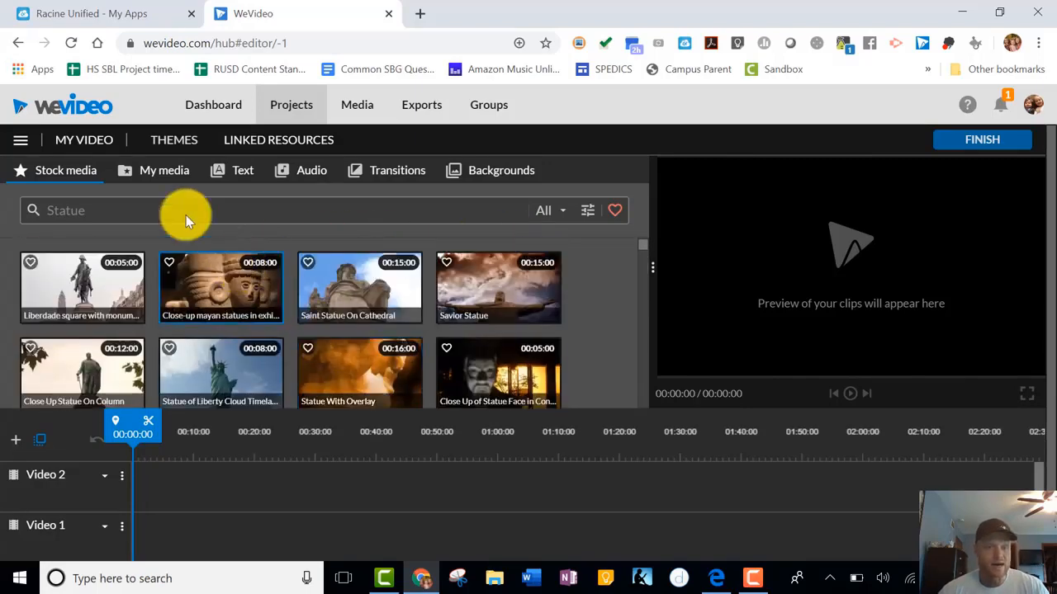
{"action": "left_click", "coordinate": [166, 180]}
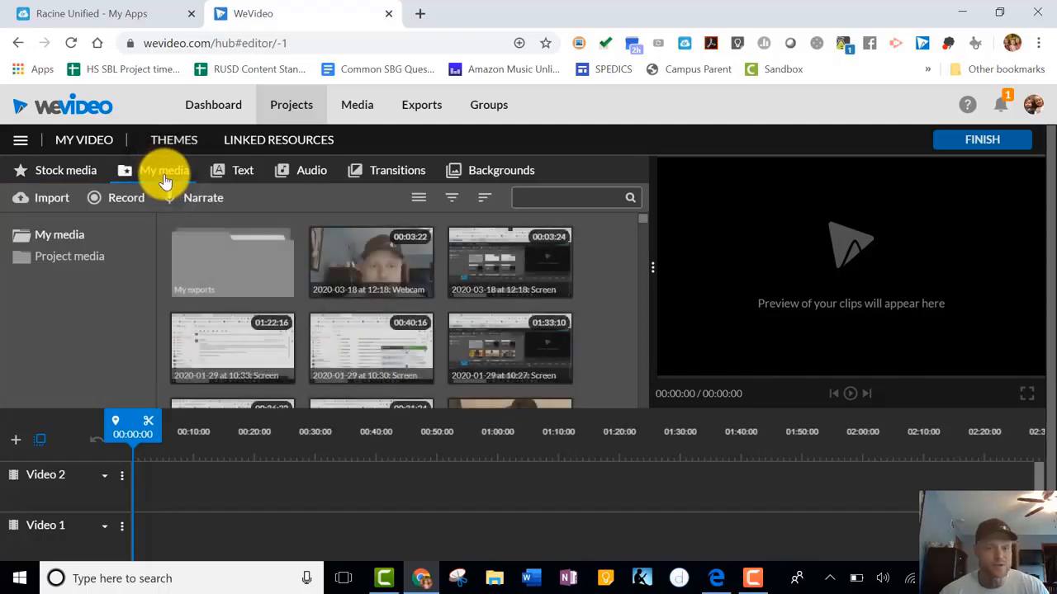
{"action": "scroll", "coordinate": [580, 304], "scroll_direction": "down", "scroll_amount": 5}
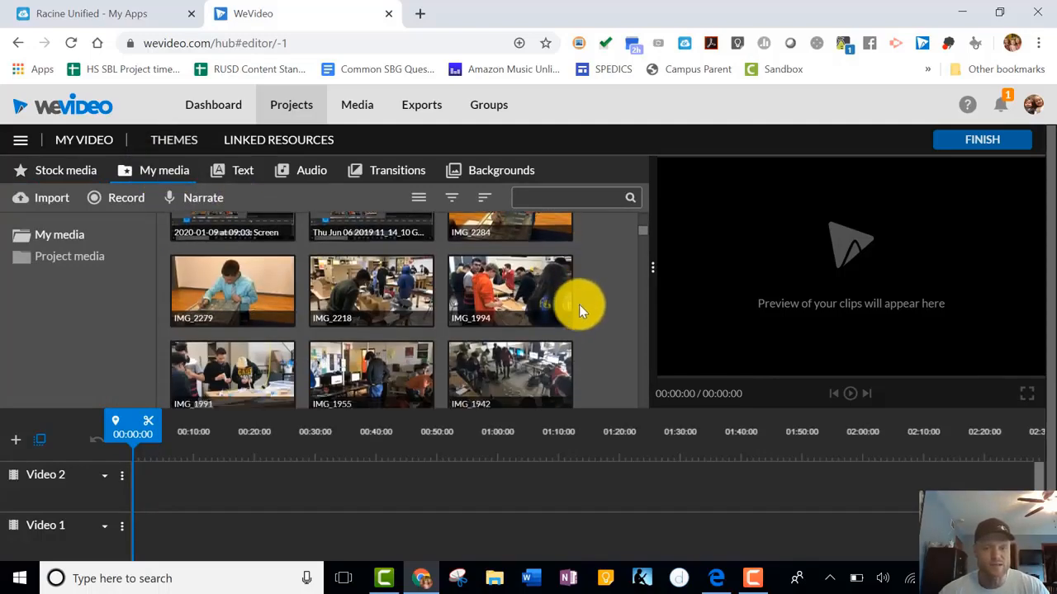
{"action": "scroll", "coordinate": [575, 308], "scroll_direction": "down", "scroll_amount": 10}
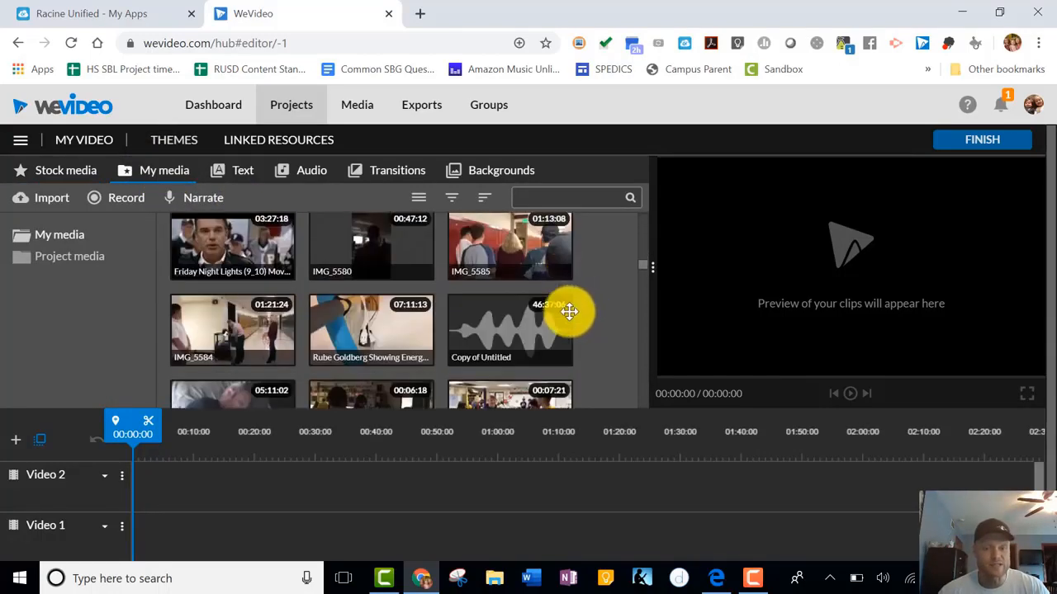
{"action": "scroll", "coordinate": [566, 312], "scroll_direction": "up", "scroll_amount": 15}
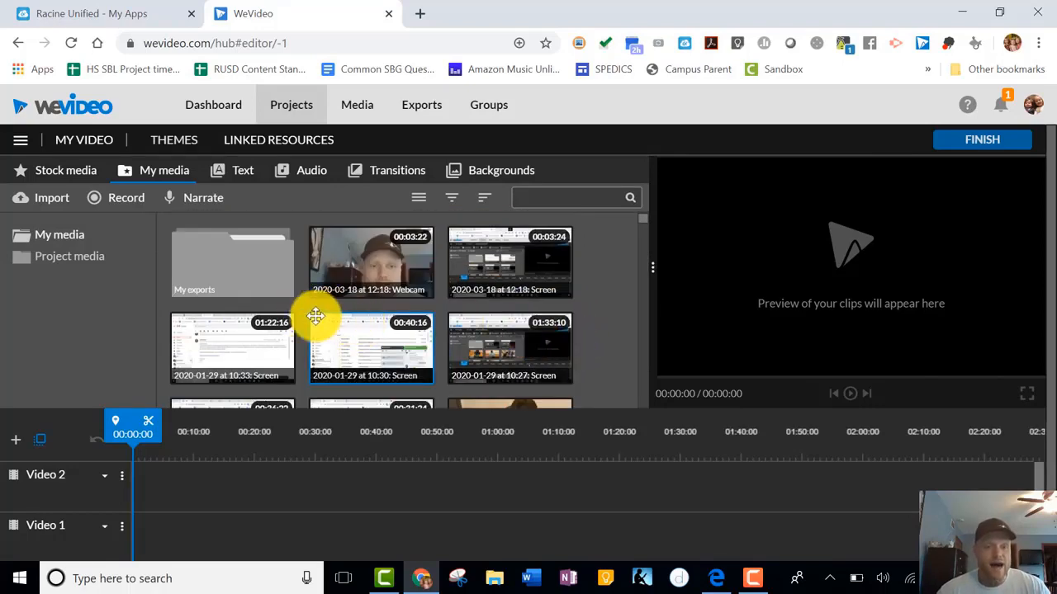
{"action": "left_click", "coordinate": [71, 176]}
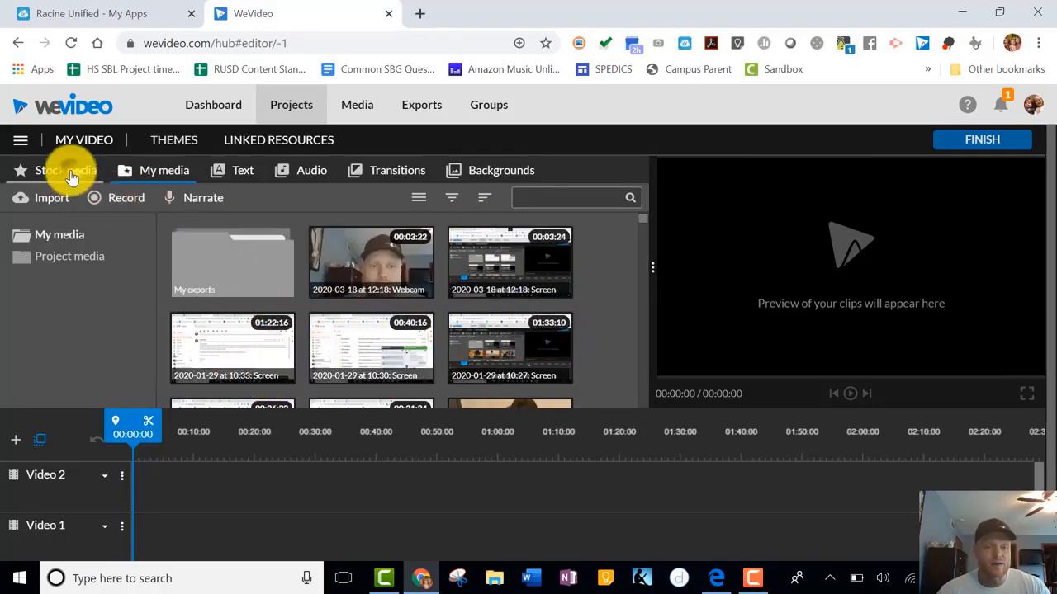
{"action": "left_click", "coordinate": [164, 176]}
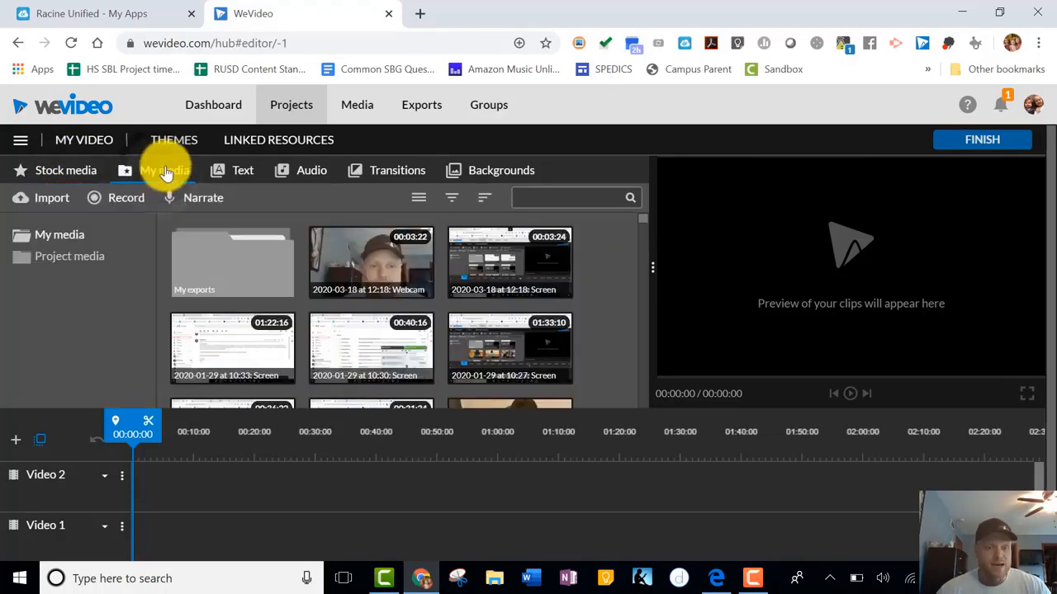
Set up a webcam and screen recording with the HP HD Camera and default internal microphone, sharing the entire screen.
{"action": "left_click", "coordinate": [108, 203]}
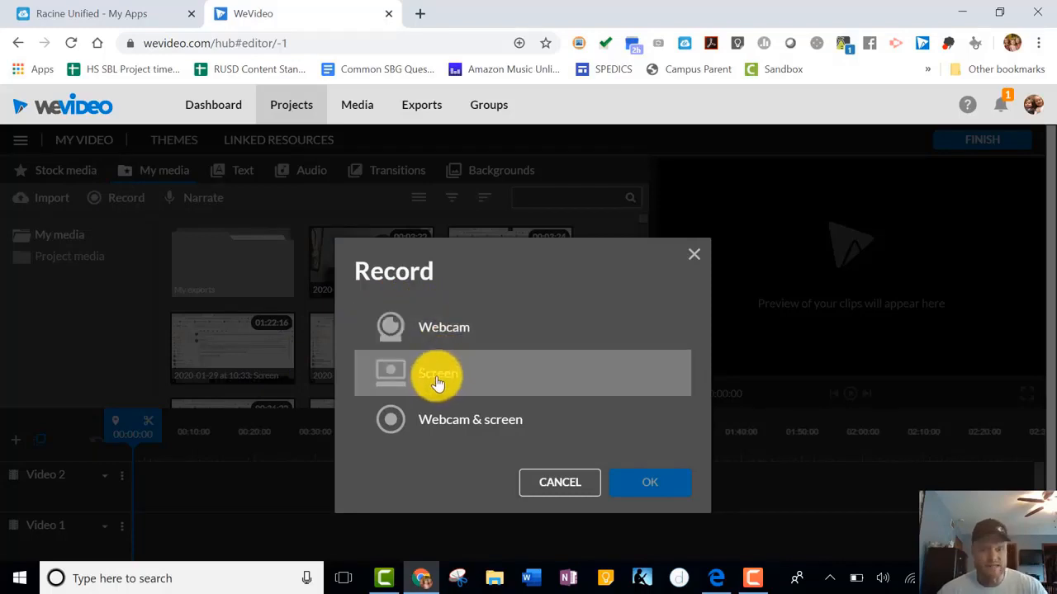
{"action": "left_click", "coordinate": [487, 421]}
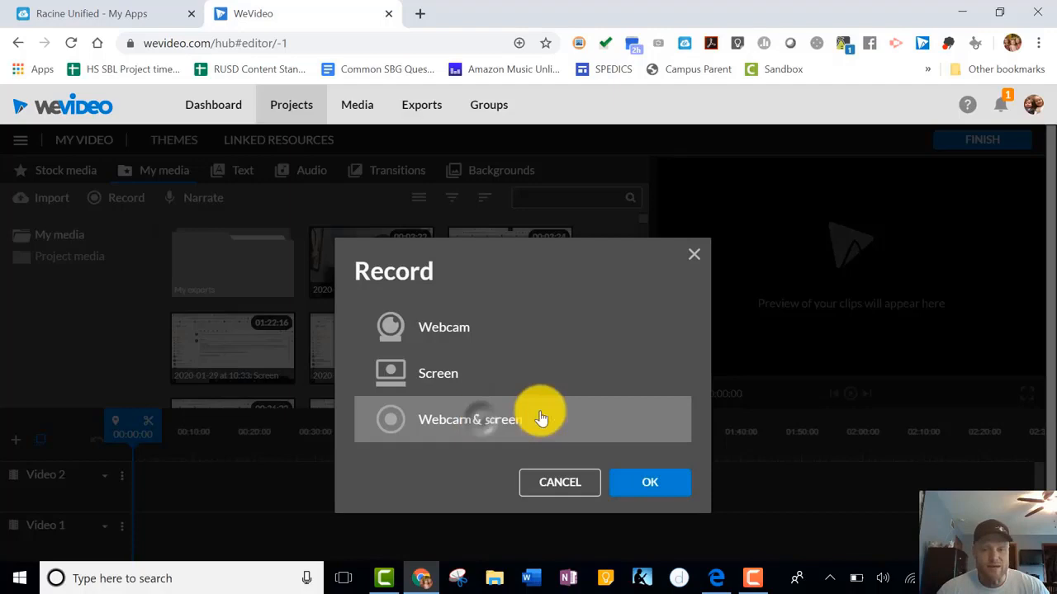
{"action": "left_click", "coordinate": [673, 485]}
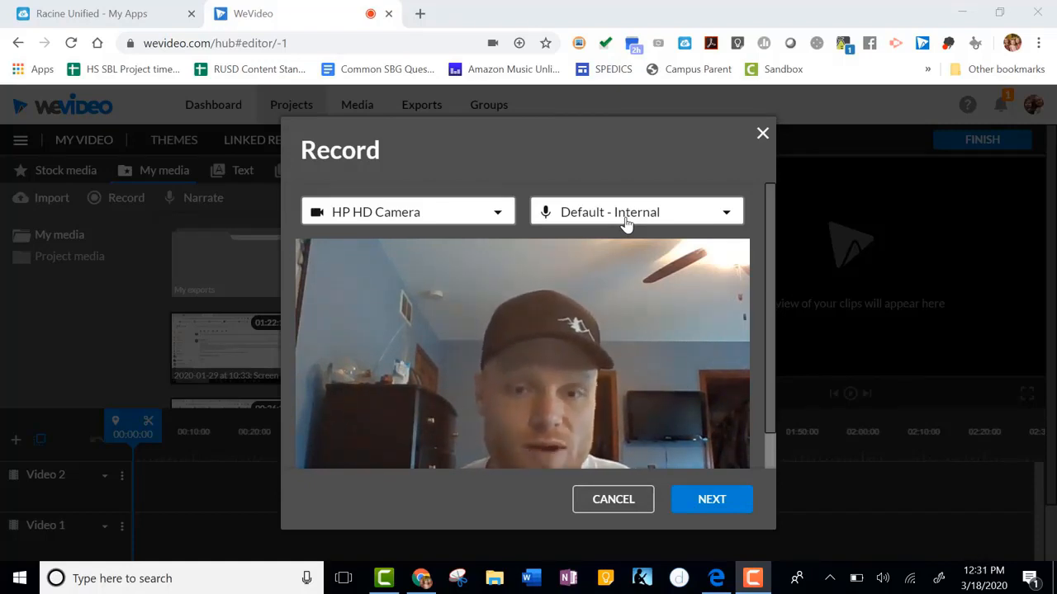
{"action": "left_click", "coordinate": [721, 509]}
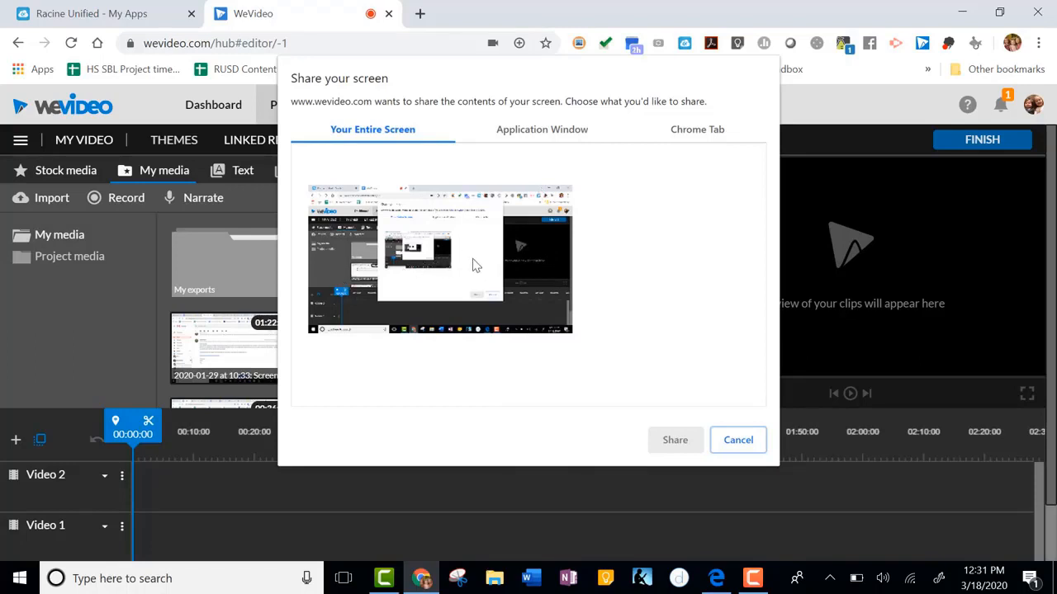
{"action": "left_click", "coordinate": [433, 274]}
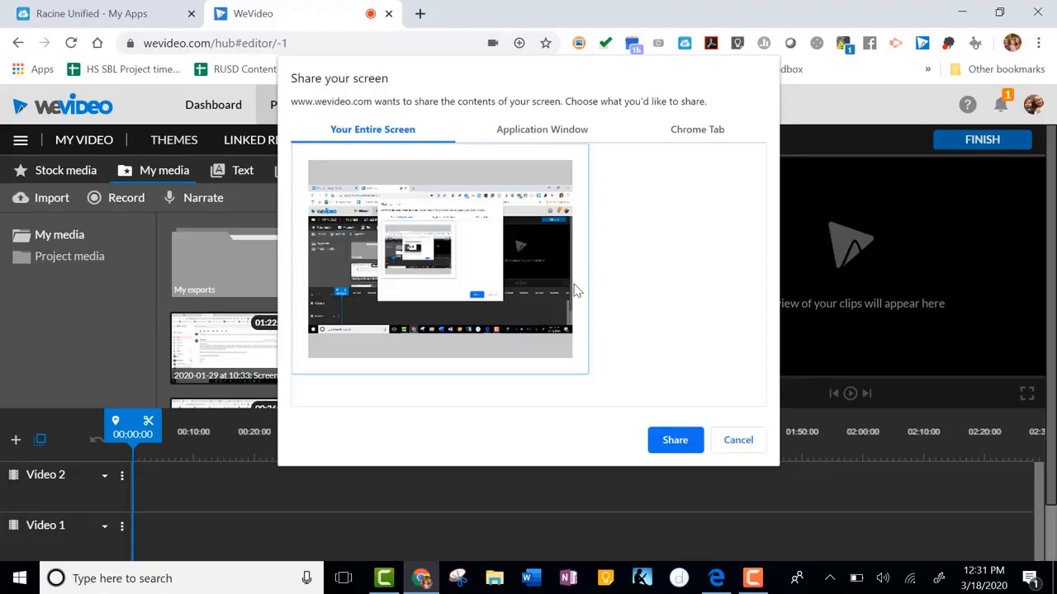
{"action": "left_click", "coordinate": [674, 441]}
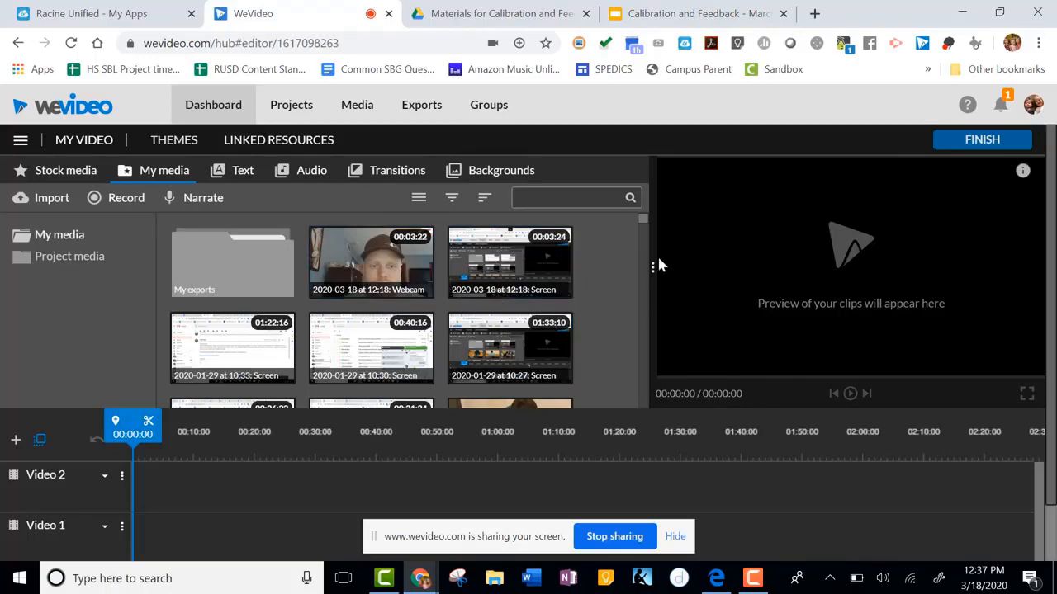
Switch to the "Calibration and Feedback - March 11th" Google Slides deck, present it full screen and advance to the second slide.
{"action": "left_click", "coordinate": [693, 12]}
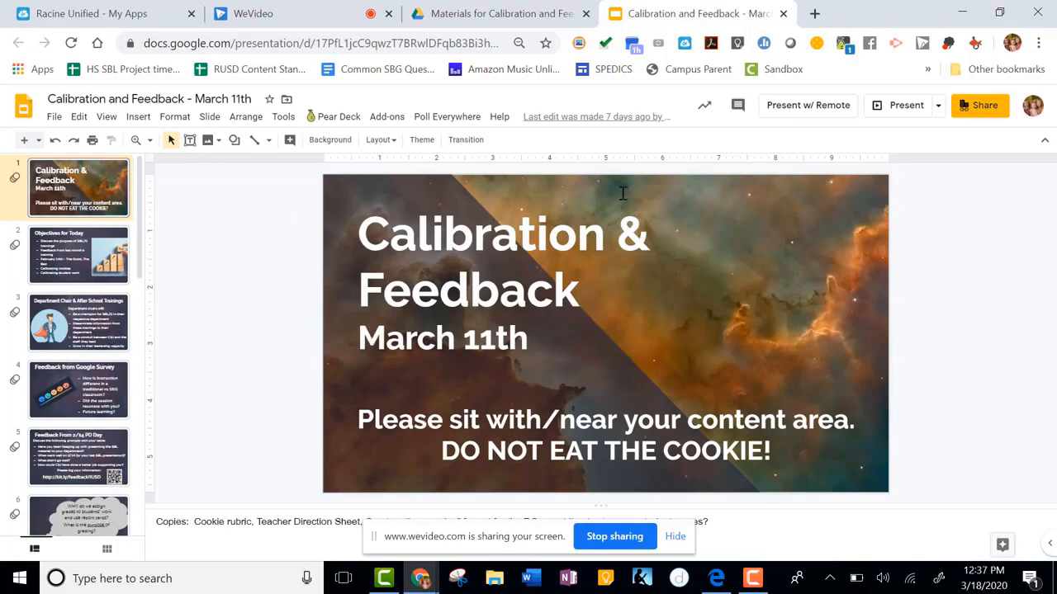
{"action": "left_click", "coordinate": [919, 106]}
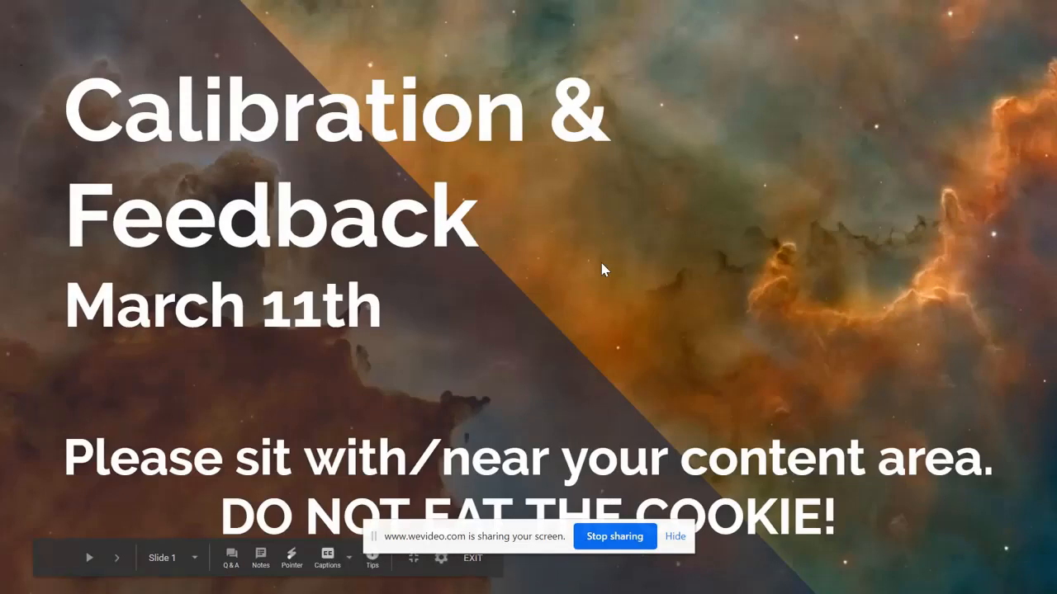
{"action": "key", "text": "Right"}
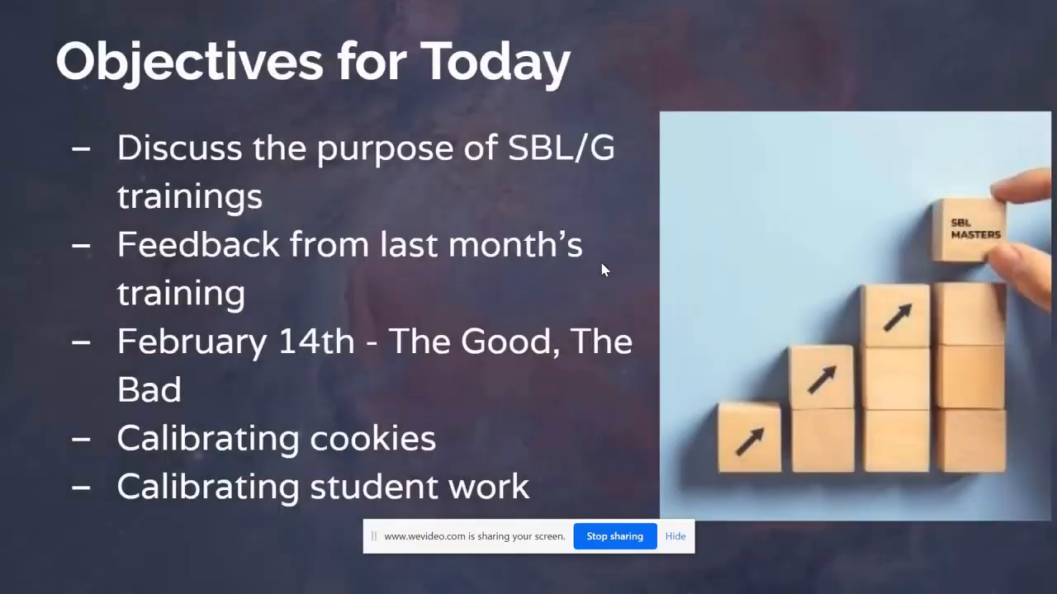
Advance the presentation to the "Department Chair & After School Trainings" slide and exit full-screen mode.
{"action": "key", "text": "Right"}
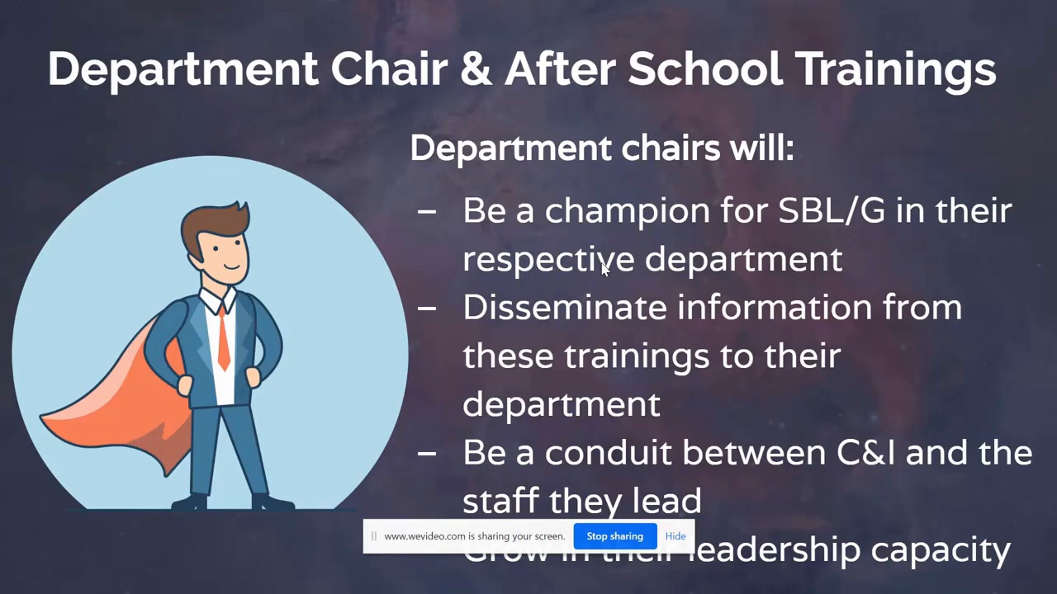
{"action": "key", "text": "Escape"}
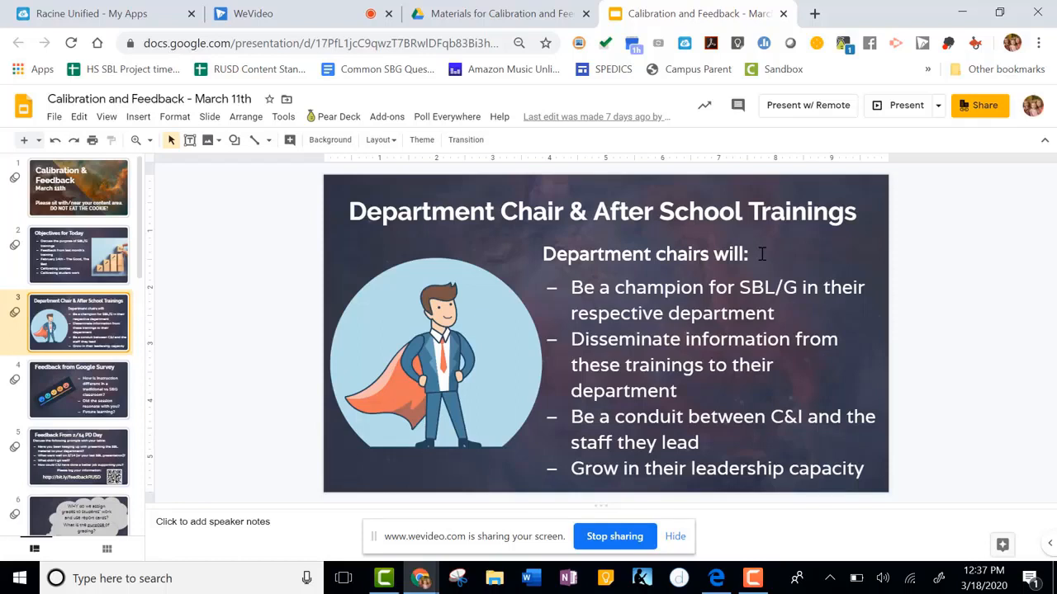
Draw a freehand scribble over the superhero figure on the slide with the Scribble tool, and delete it.
{"action": "left_click", "coordinate": [268, 142]}
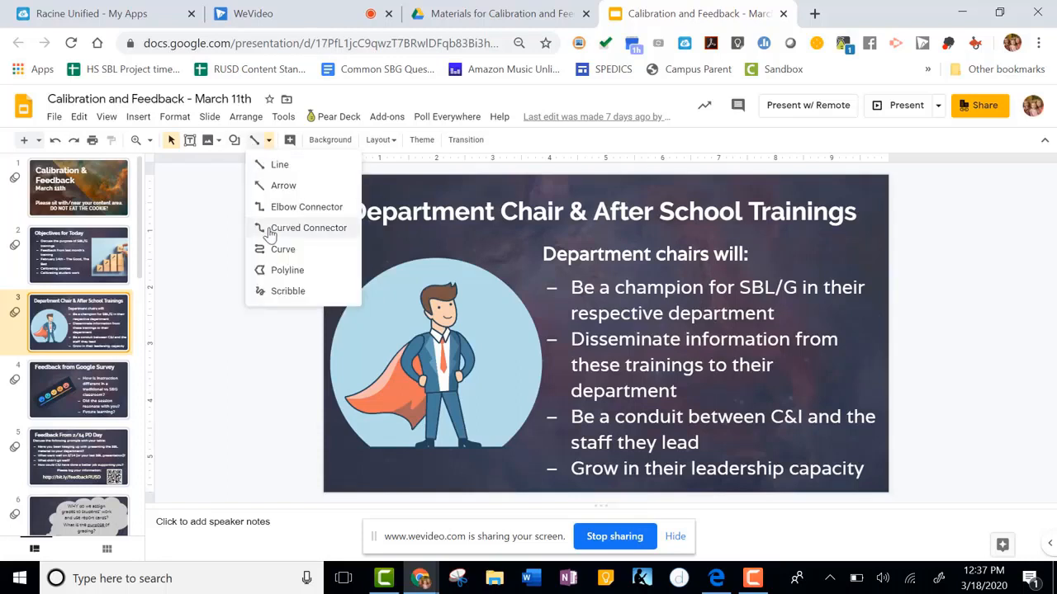
{"action": "left_click", "coordinate": [291, 291]}
{"action": "mouse_move", "coordinate": [390, 251]}
{"action": "left_mouse_down"}
{"action": "mouse_move", "coordinate": [493, 299]}
{"action": "mouse_move", "coordinate": [462, 355]}
{"action": "mouse_move", "coordinate": [518, 387]}
{"action": "mouse_move", "coordinate": [503, 367]}
{"action": "left_mouse_up"}
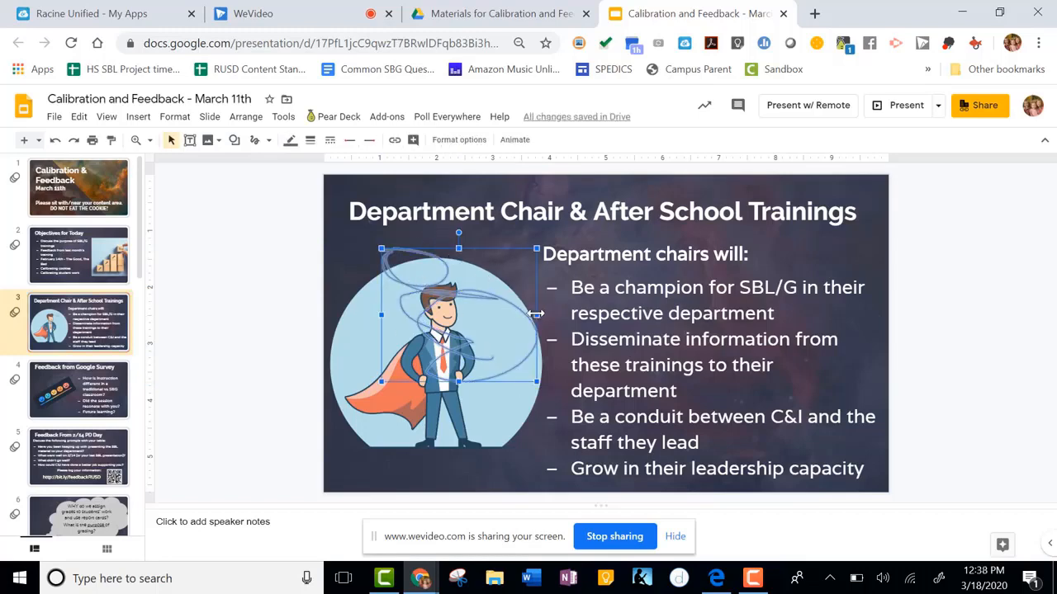
{"action": "key", "text": "Delete"}
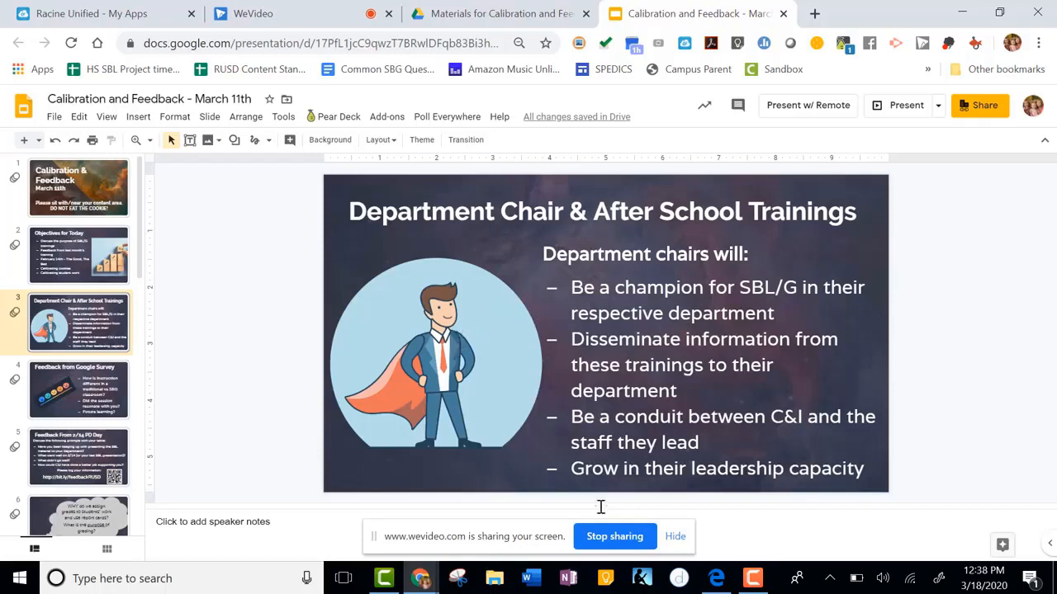
Stop sharing the screen, return to WeVideo, play the preview of the webcam and screen recordings, and save them.
{"action": "left_click", "coordinate": [614, 537]}
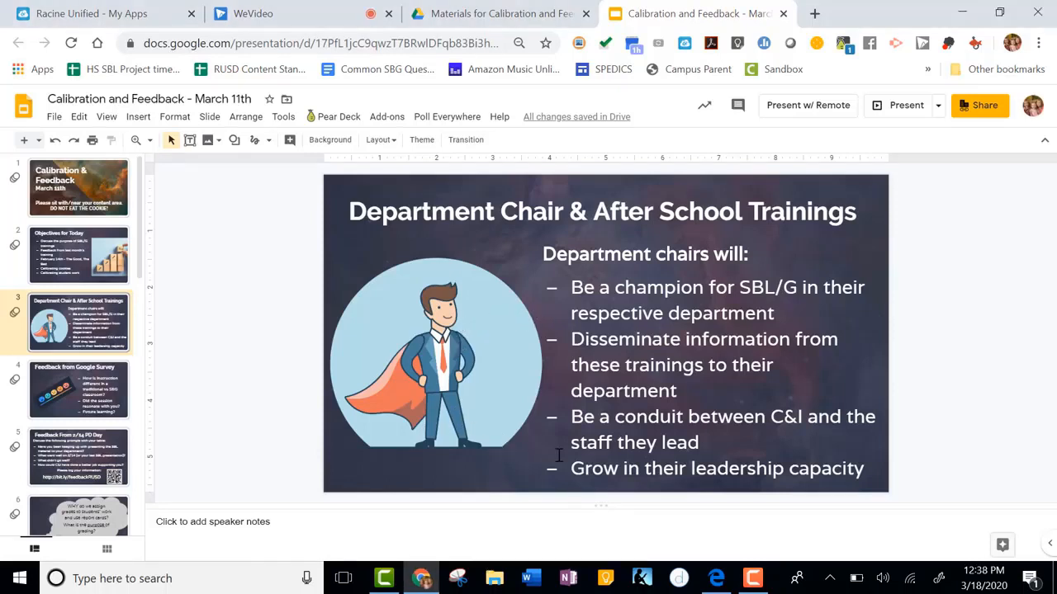
{"action": "left_click", "coordinate": [324, 13]}
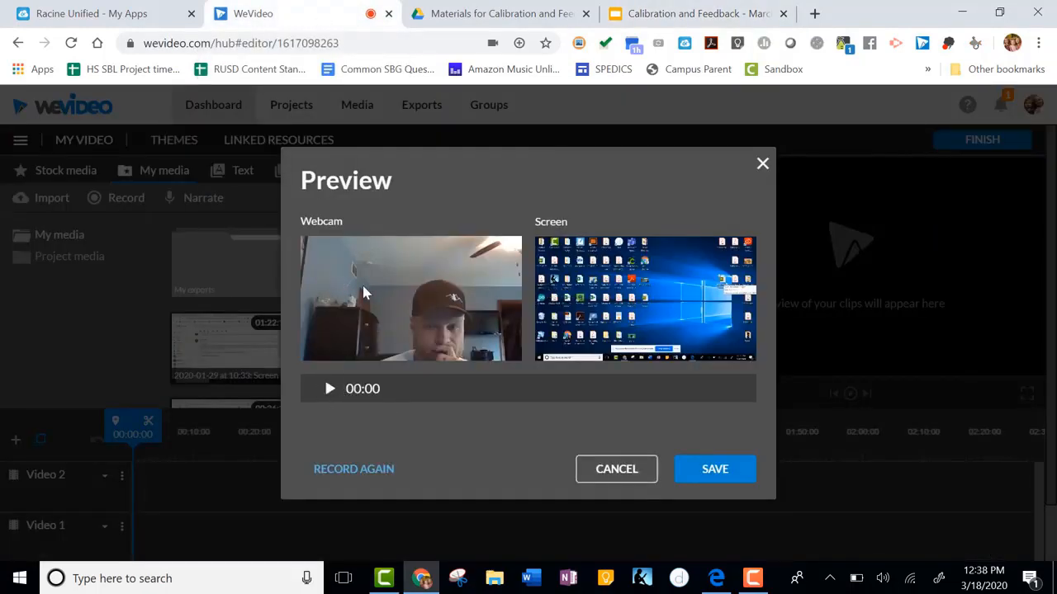
{"action": "left_click", "coordinate": [330, 389]}
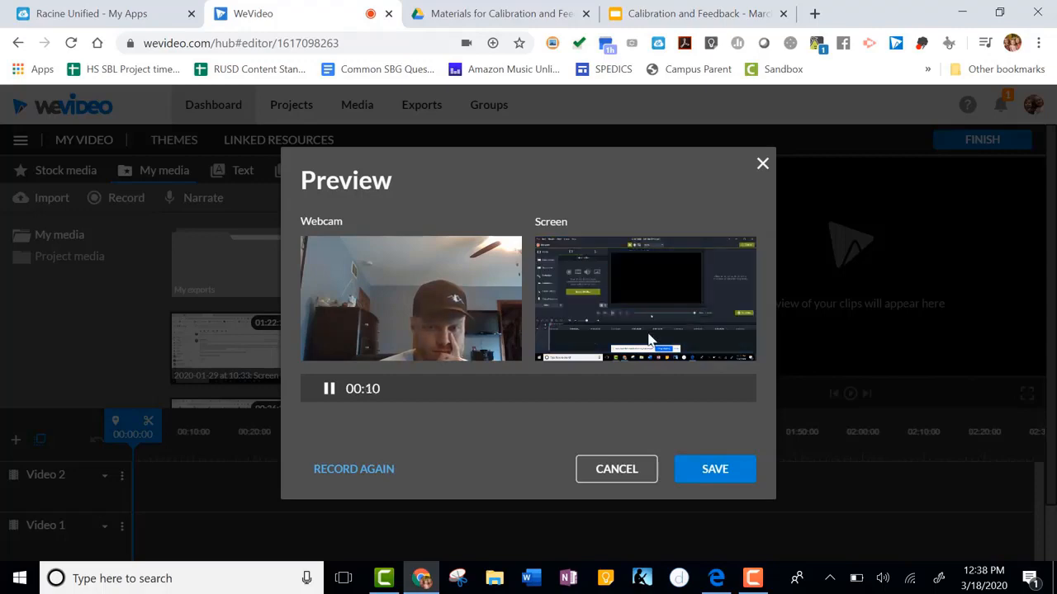
{"action": "left_click", "coordinate": [716, 469]}
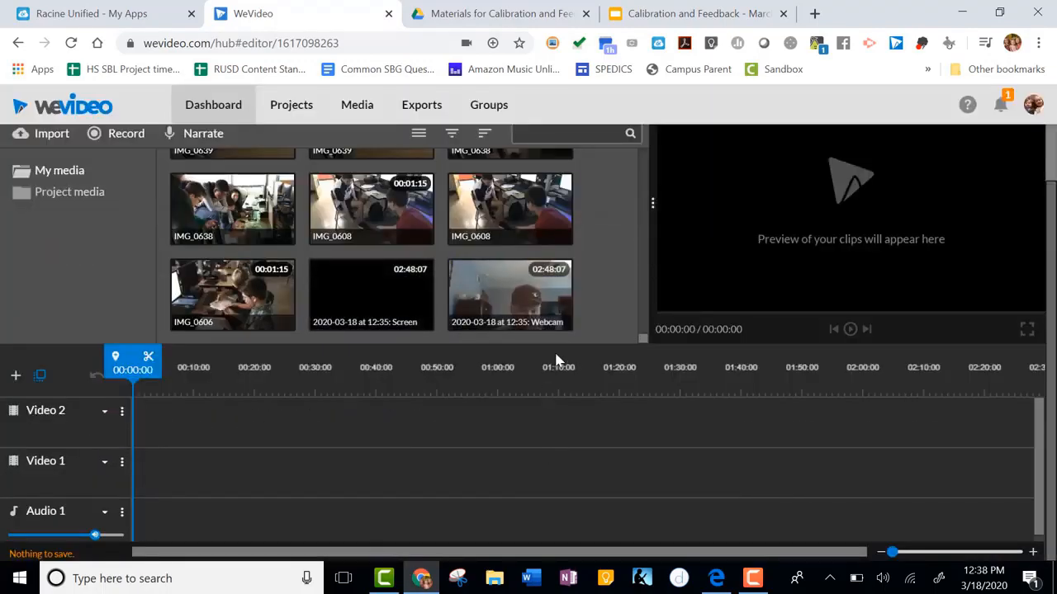
Examine the new 2020-03-18 at 12:35 webcam and screen recordings individually in the media library.
{"action": "left_click", "coordinate": [541, 288]}
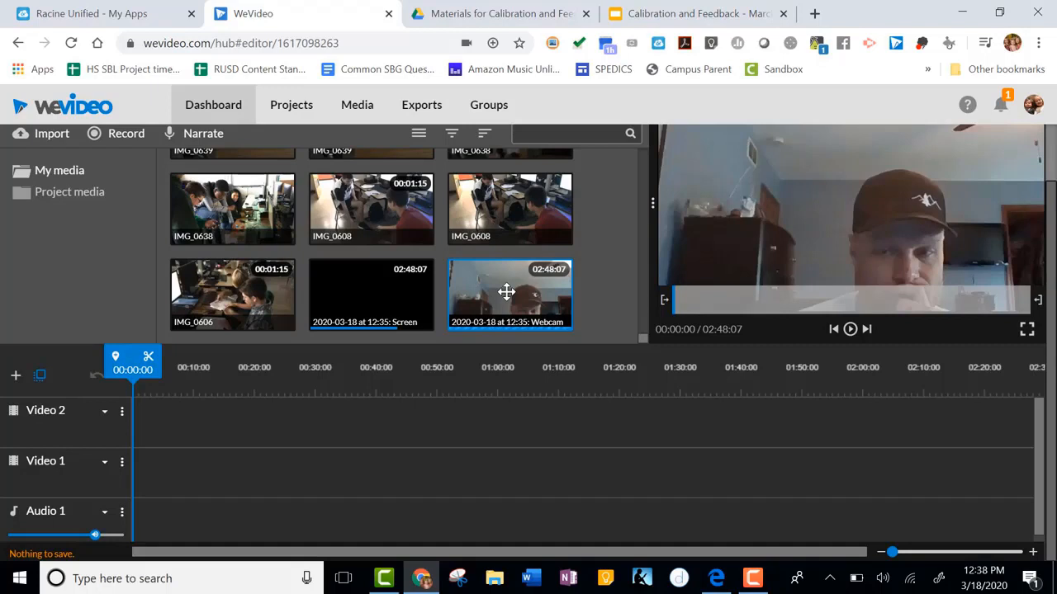
{"action": "left_click", "coordinate": [393, 277]}
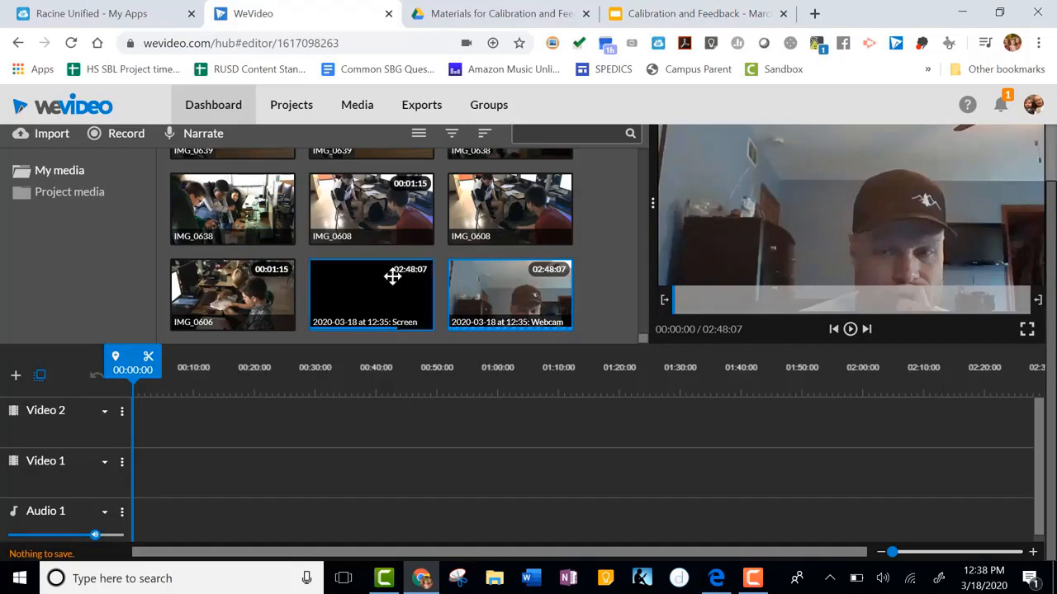
{"action": "left_click", "coordinate": [528, 299]}
{"action": "left_click", "coordinate": [382, 303]}
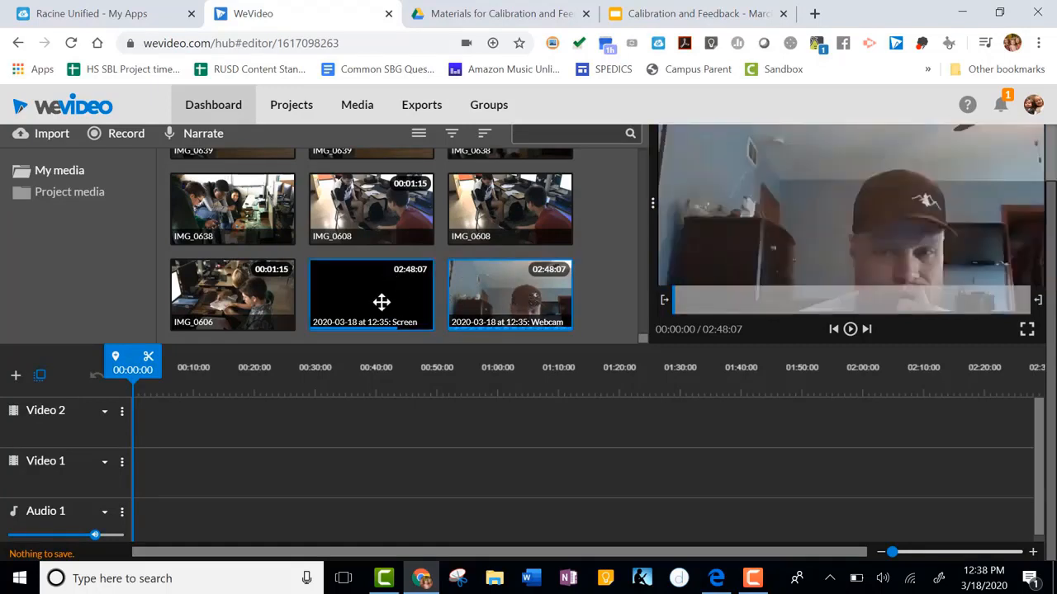
{"action": "left_click", "coordinate": [509, 300]}
{"action": "left_click", "coordinate": [502, 293]}
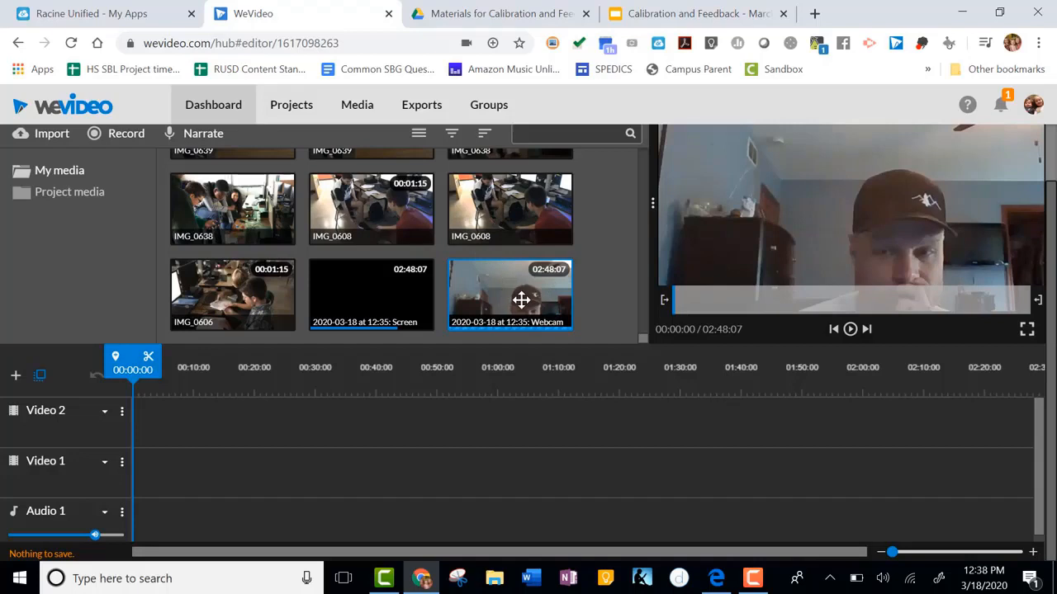
{"action": "left_click", "coordinate": [404, 295]}
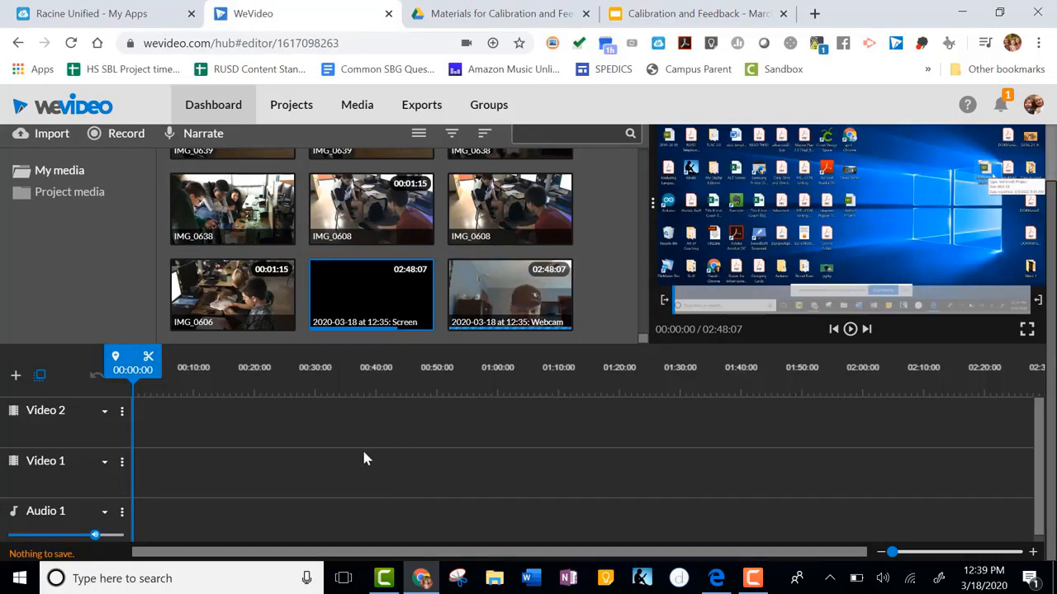
Place the new screen recording on Video 1 and the webcam recording on Video 2 at the timeline start, scrubbing to check their layering.
{"action": "left_click_drag", "start_coordinate": [361, 300], "coordinate": [75, 481]}
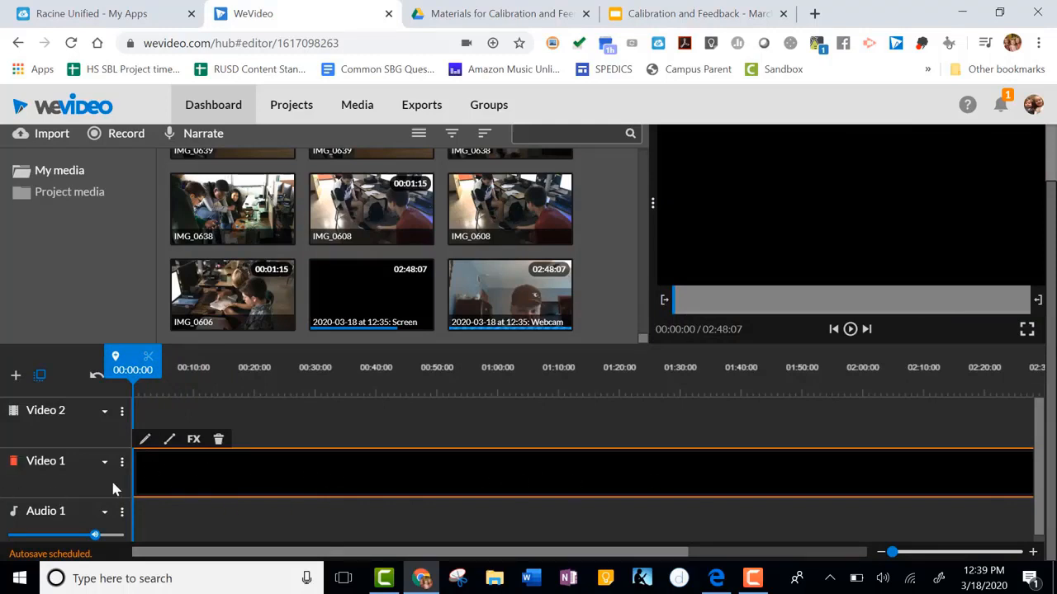
{"action": "left_click_drag", "start_coordinate": [523, 286], "coordinate": [157, 427]}
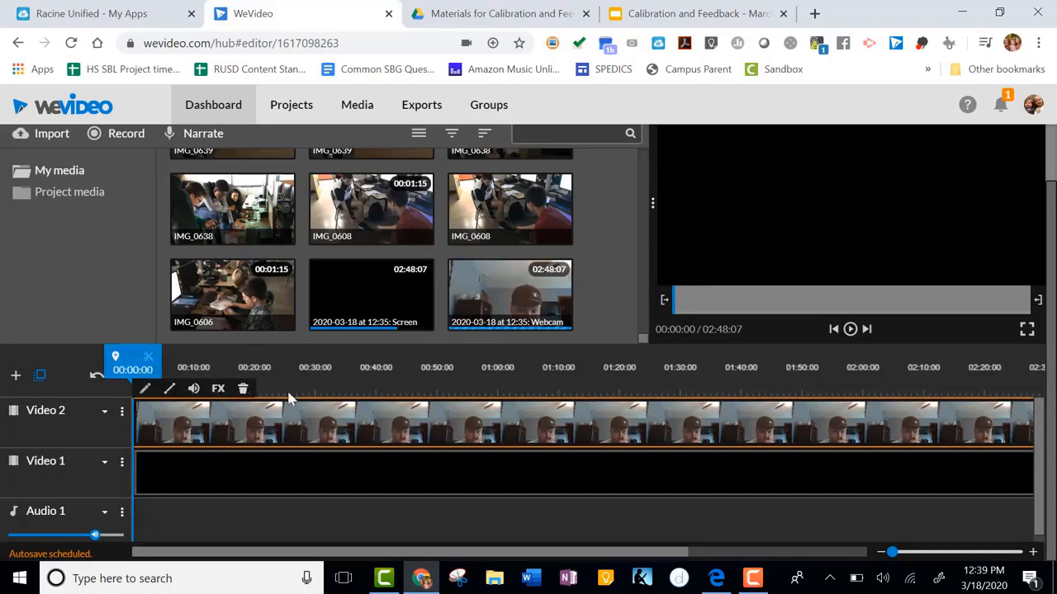
{"action": "left_click_drag", "start_coordinate": [150, 371], "coordinate": [264, 389]}
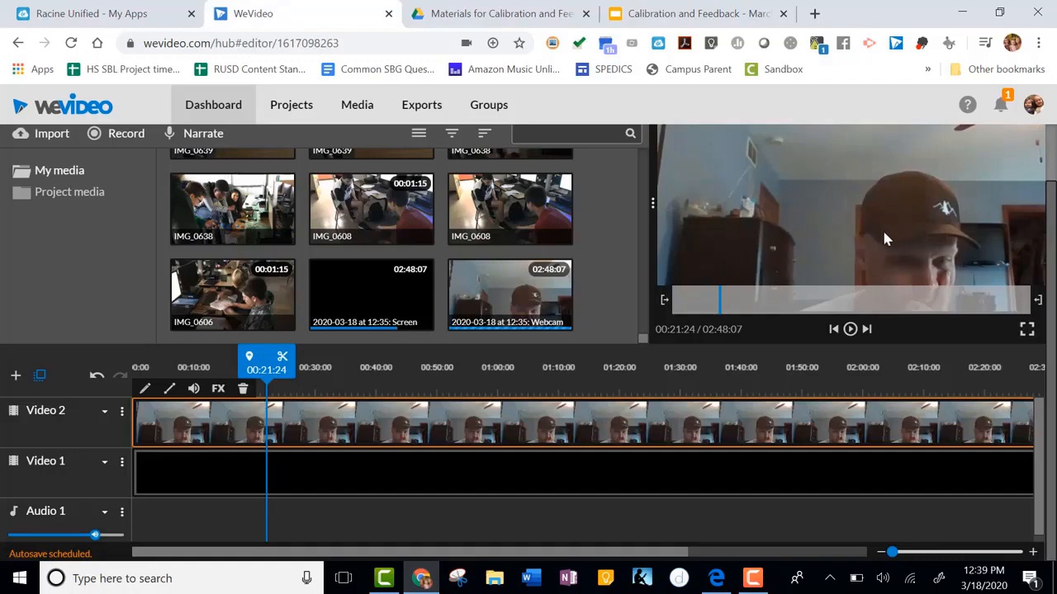
{"action": "left_click_drag", "start_coordinate": [371, 296], "coordinate": [305, 466]}
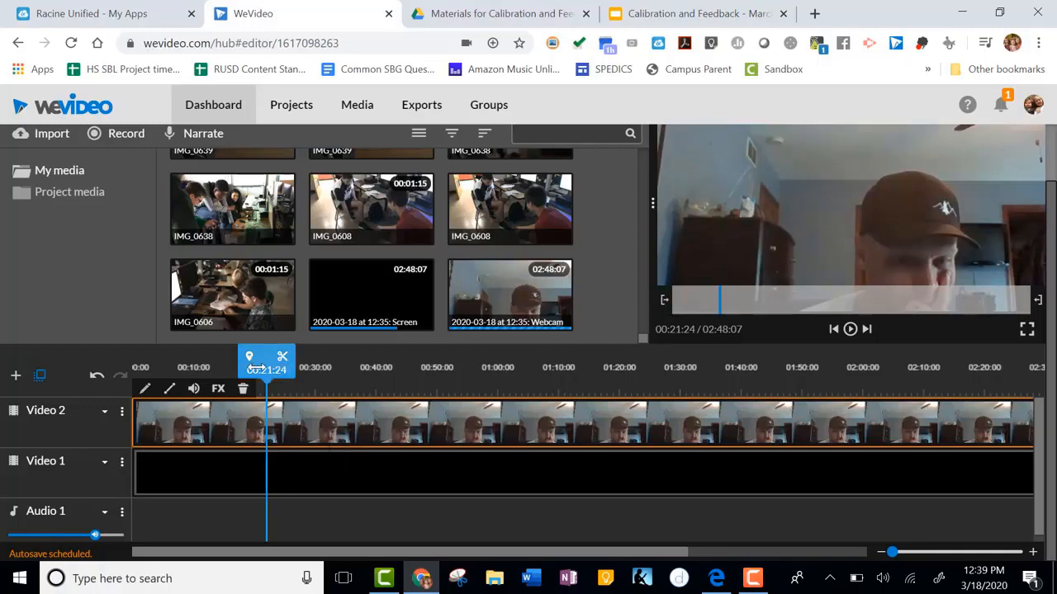
{"action": "left_click_drag", "start_coordinate": [256, 369], "coordinate": [196, 369]}
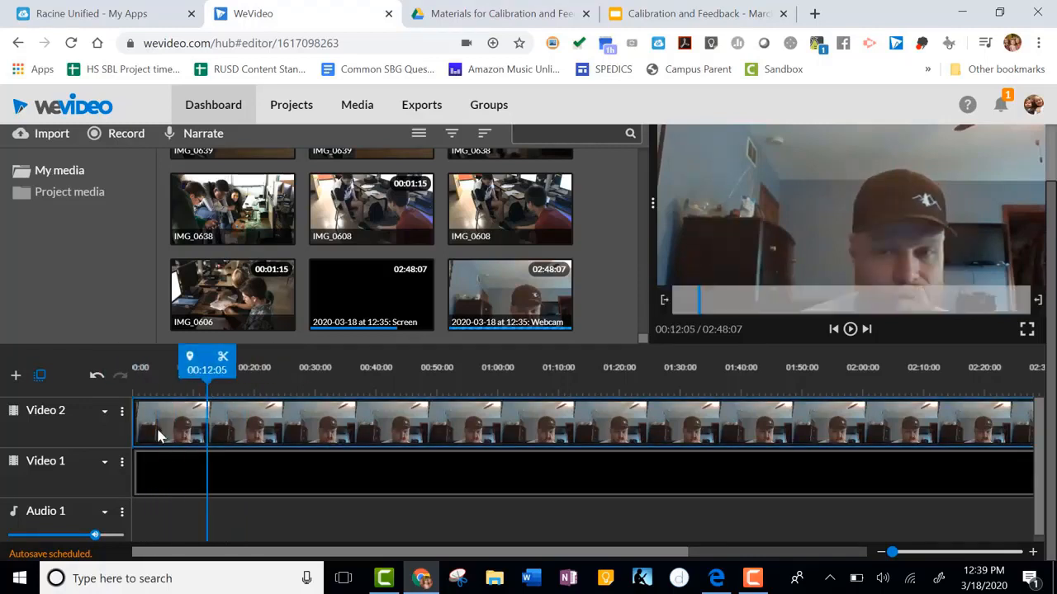
Scale the Video 2 webcam clip to 0.17, position it at x 1612, y 898 in the frame's lower-right corner, save, and play the result.
{"action": "left_click", "coordinate": [161, 436]}
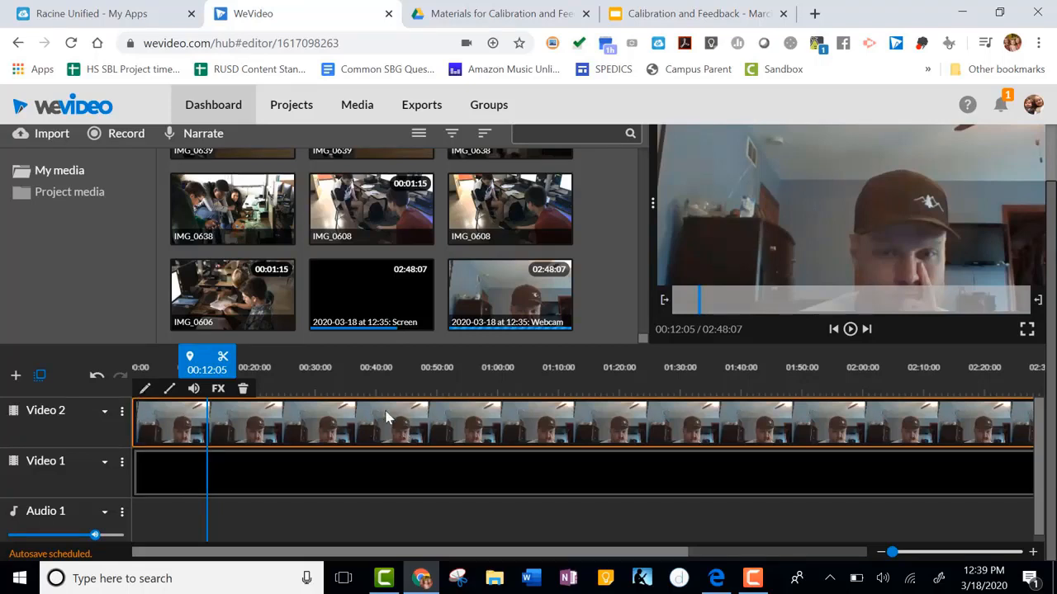
{"action": "left_click", "coordinate": [144, 390]}
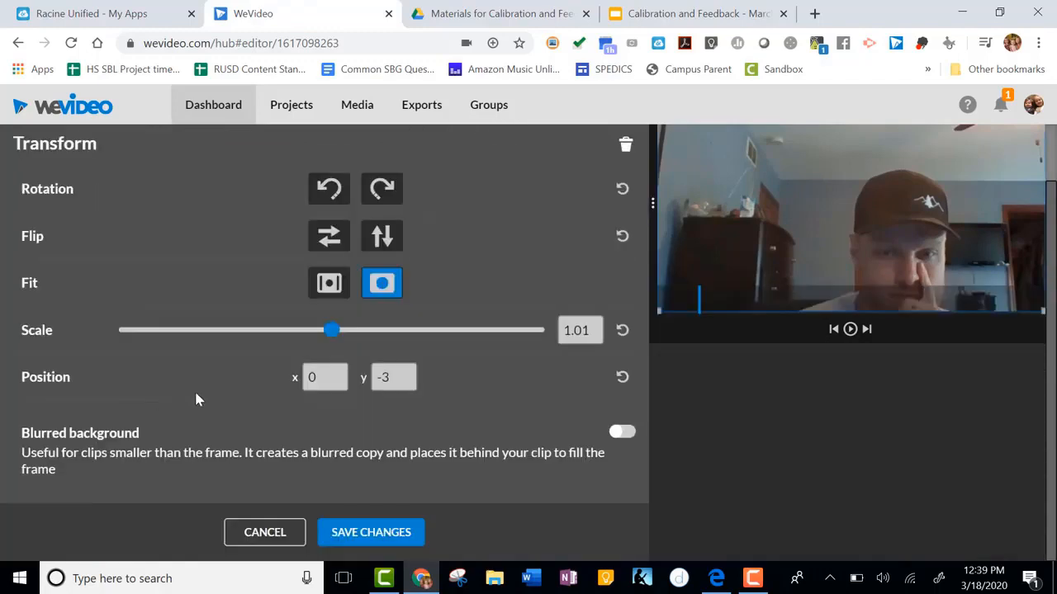
{"action": "left_click_drag", "start_coordinate": [331, 333], "coordinate": [205, 339]}
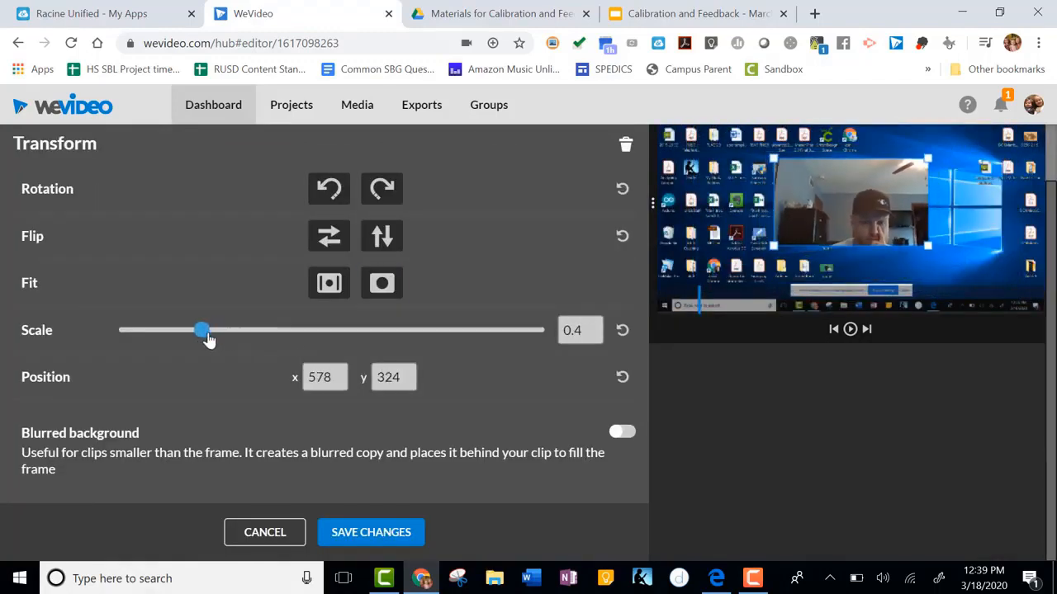
{"action": "left_click_drag", "start_coordinate": [798, 179], "coordinate": [1001, 294]}
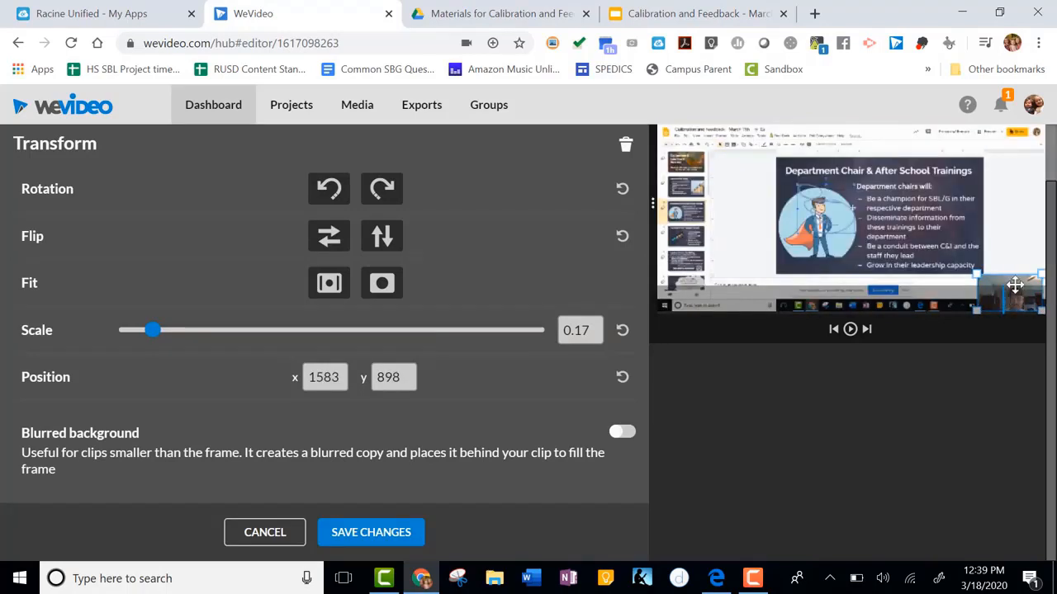
{"action": "left_click_drag", "start_coordinate": [1016, 285], "coordinate": [1022, 288]}
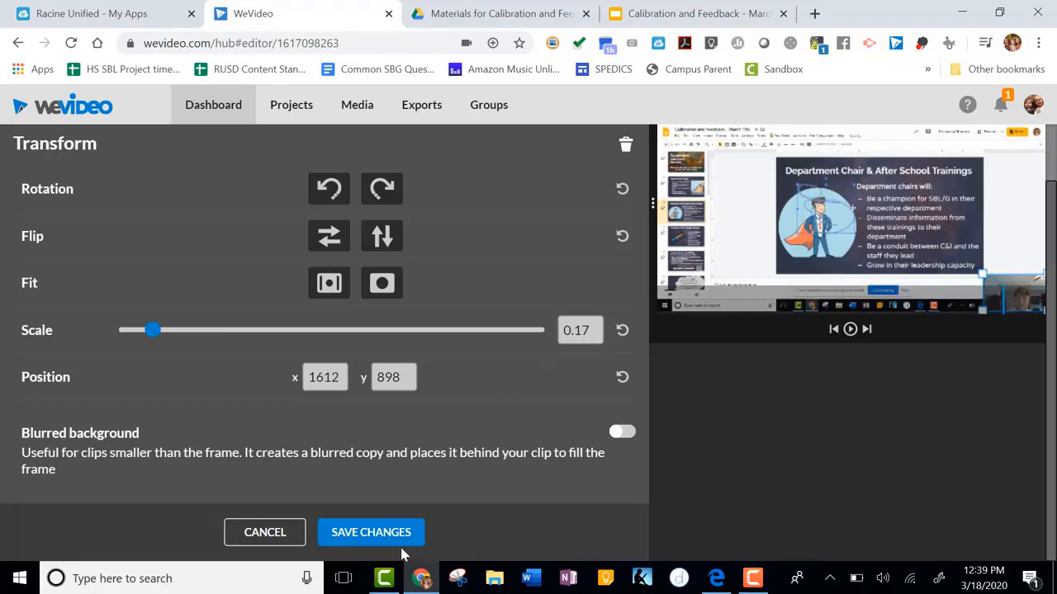
{"action": "left_click", "coordinate": [371, 533]}
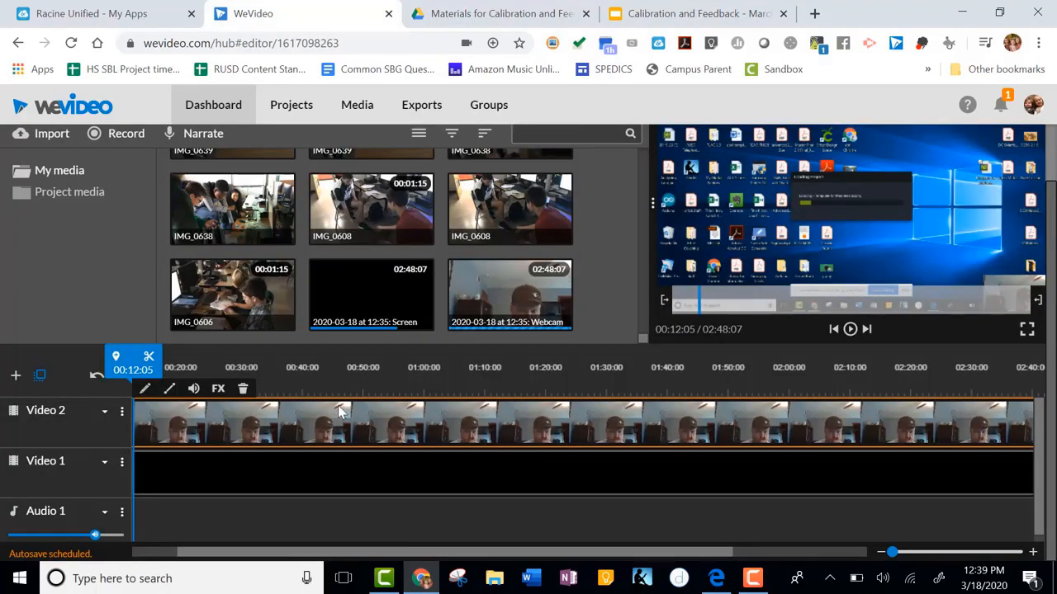
{"action": "key", "text": "space"}
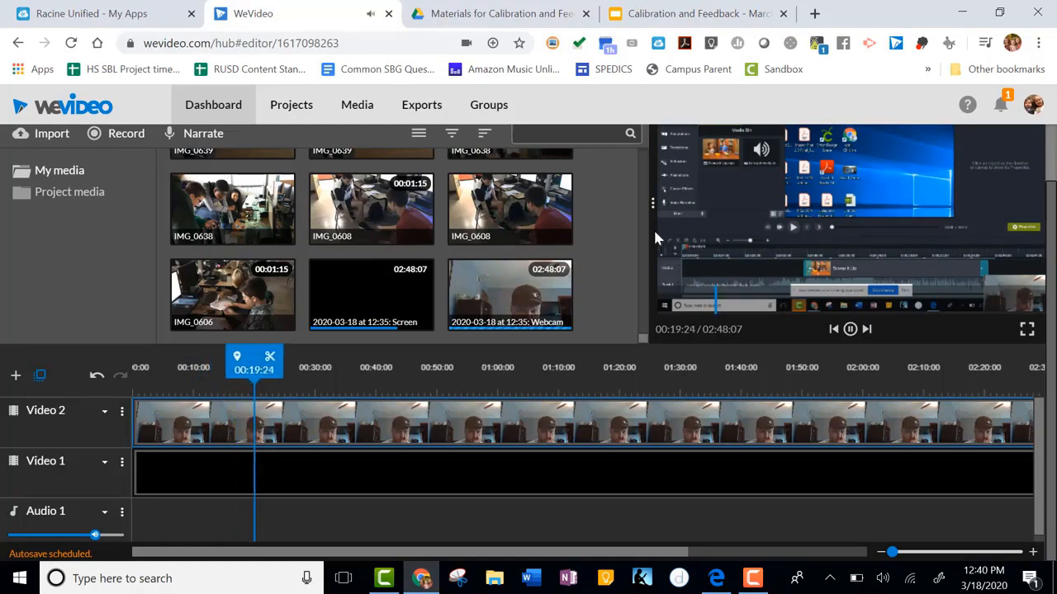
{"action": "left_click", "coordinate": [330, 440]}
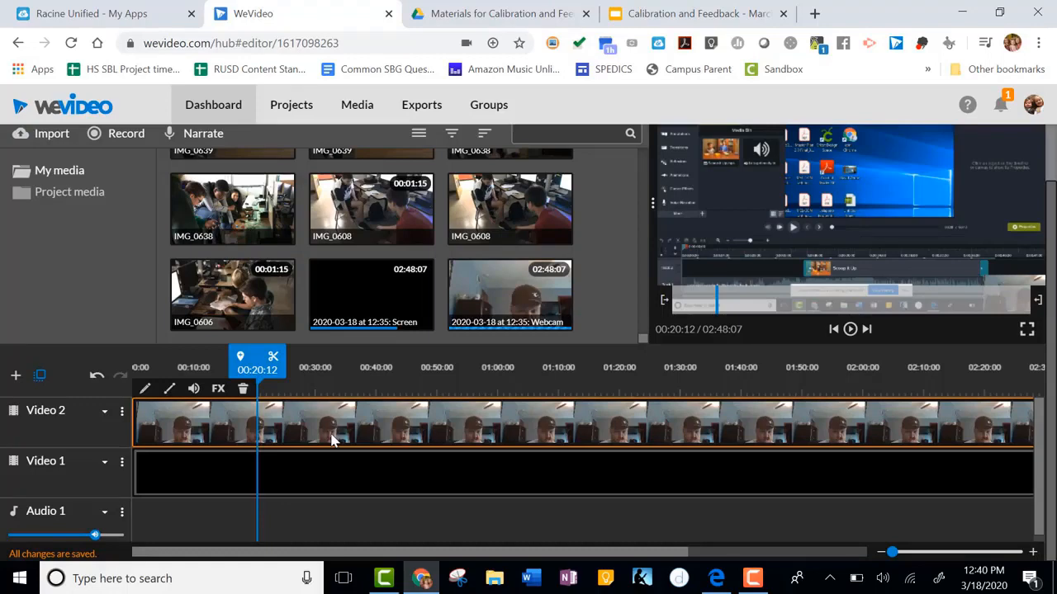
Return to the beginning of the media library and examine the available text titles and audio.
{"action": "scroll", "coordinate": [638, 254], "scroll_direction": "up", "scroll_amount": 3}
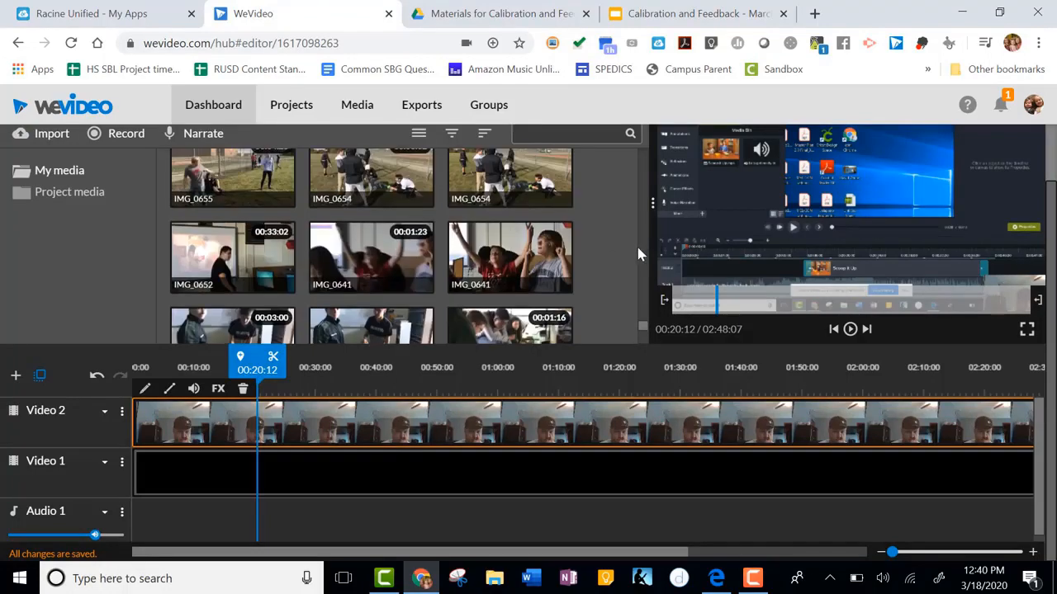
{"action": "scroll", "coordinate": [631, 251], "scroll_direction": "up", "scroll_amount": 3}
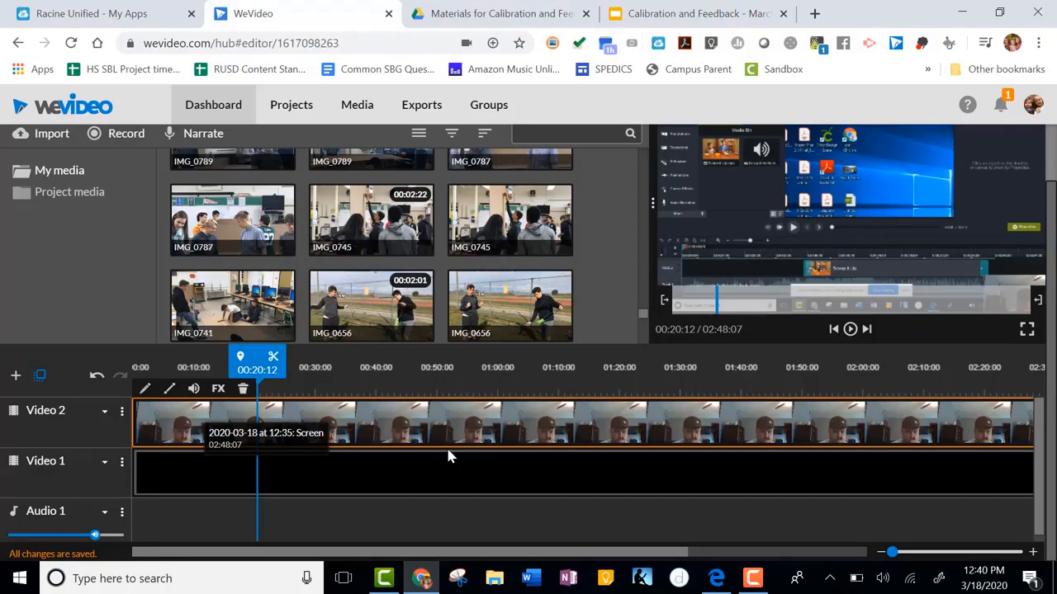
{"action": "scroll", "coordinate": [591, 277], "scroll_direction": "up", "scroll_amount": 10}
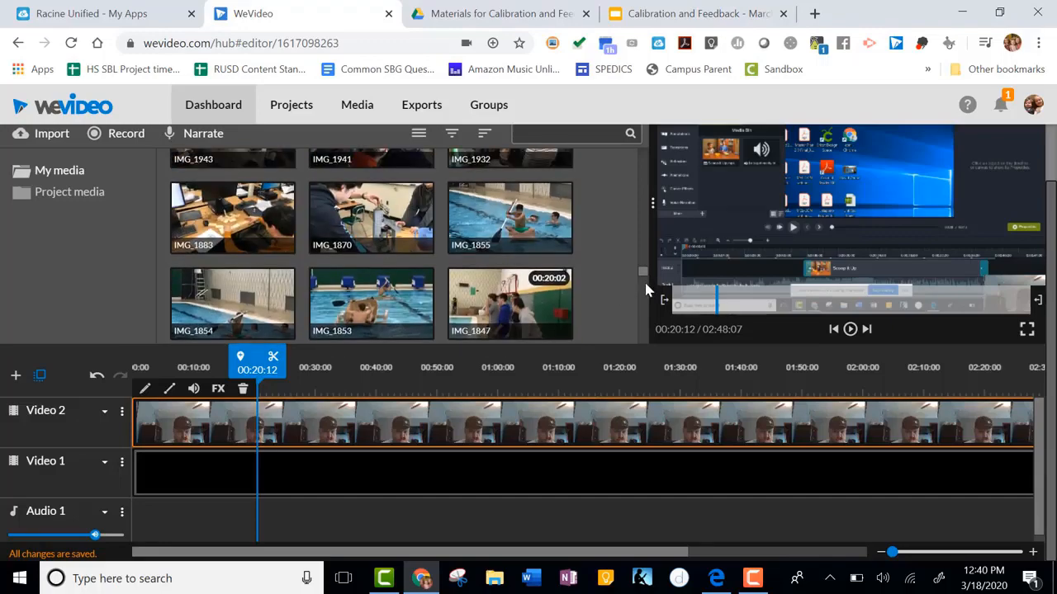
{"action": "left_click_drag", "start_coordinate": [642, 275], "coordinate": [641, 141]}
{"action": "scroll", "coordinate": [690, 199], "scroll_direction": "up", "scroll_amount": 2}
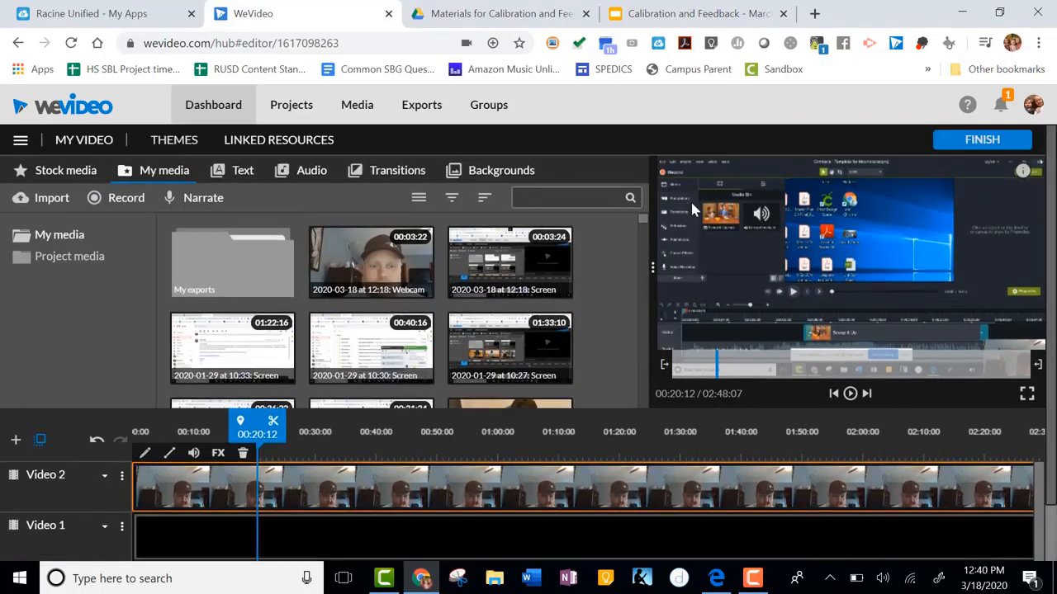
{"action": "left_click", "coordinate": [235, 178]}
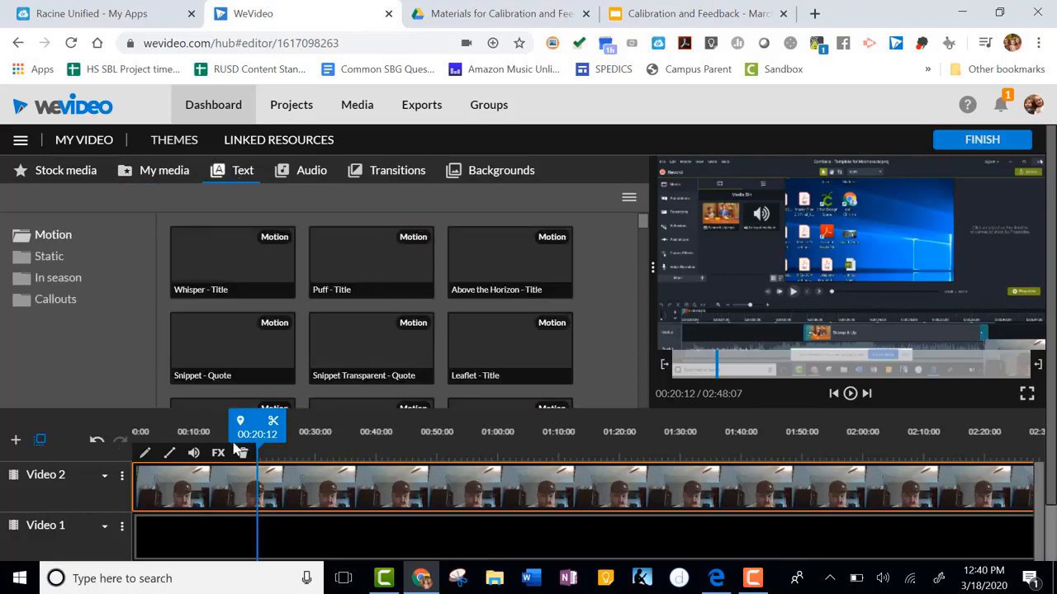
{"action": "left_click", "coordinate": [307, 172]}
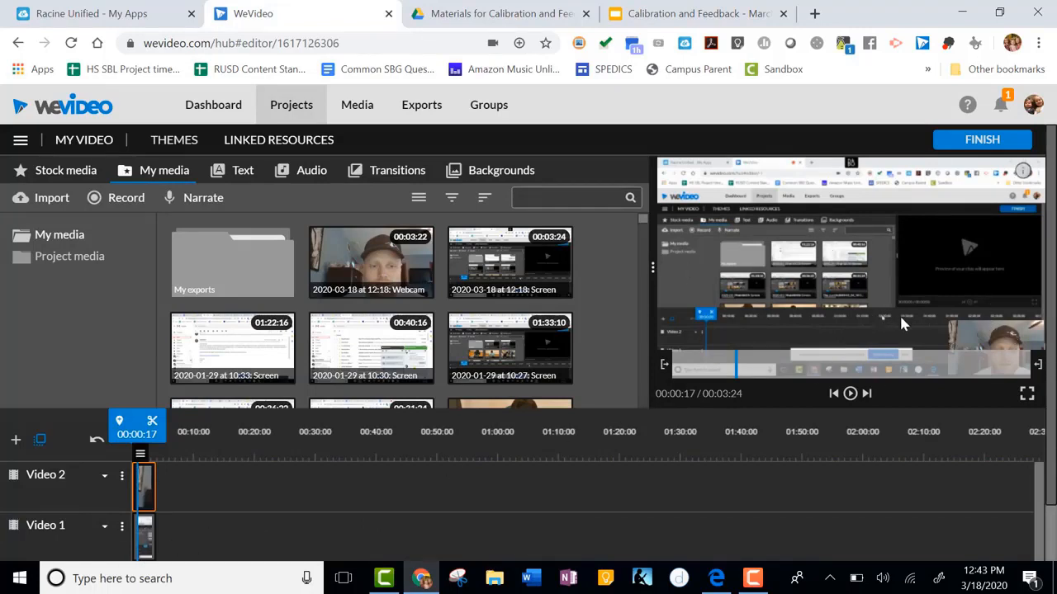
Finish the project and export it as SD 852x480 video with audio, titled "Science Lesson on Mitosis".
{"action": "left_click", "coordinate": [975, 144]}
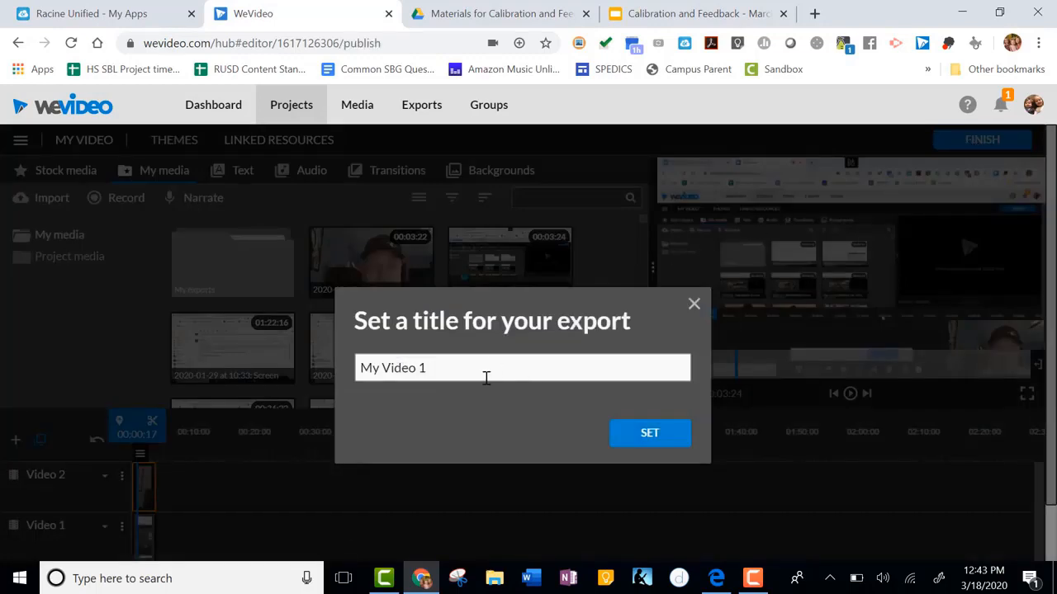
{"action": "left_click_drag", "start_coordinate": [500, 373], "coordinate": [305, 408]}
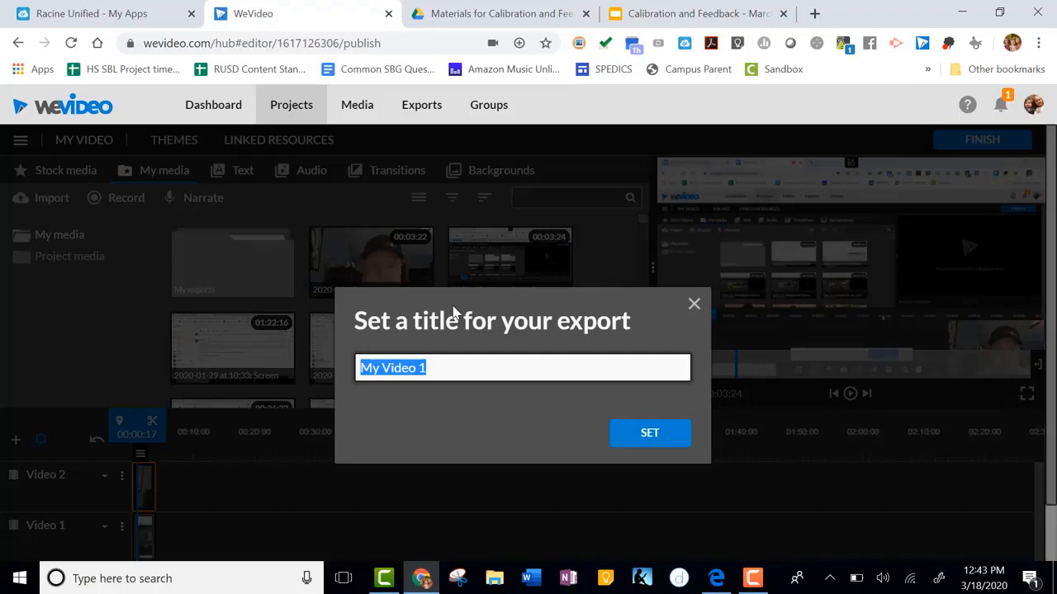
{"action": "type", "text": "Science Le"}
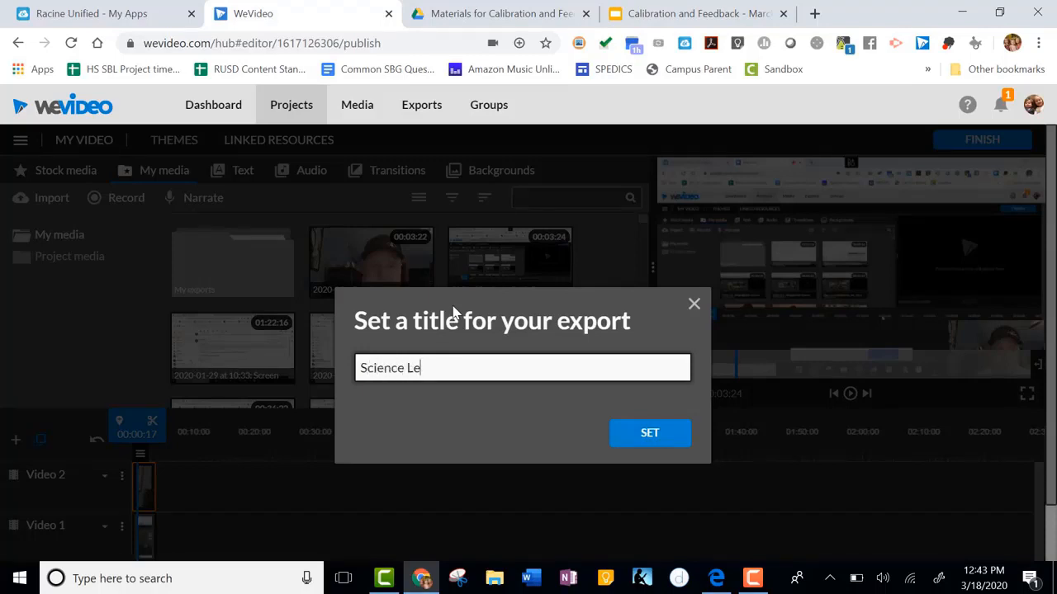
{"action": "type", "text": "sson on Mitosis"}
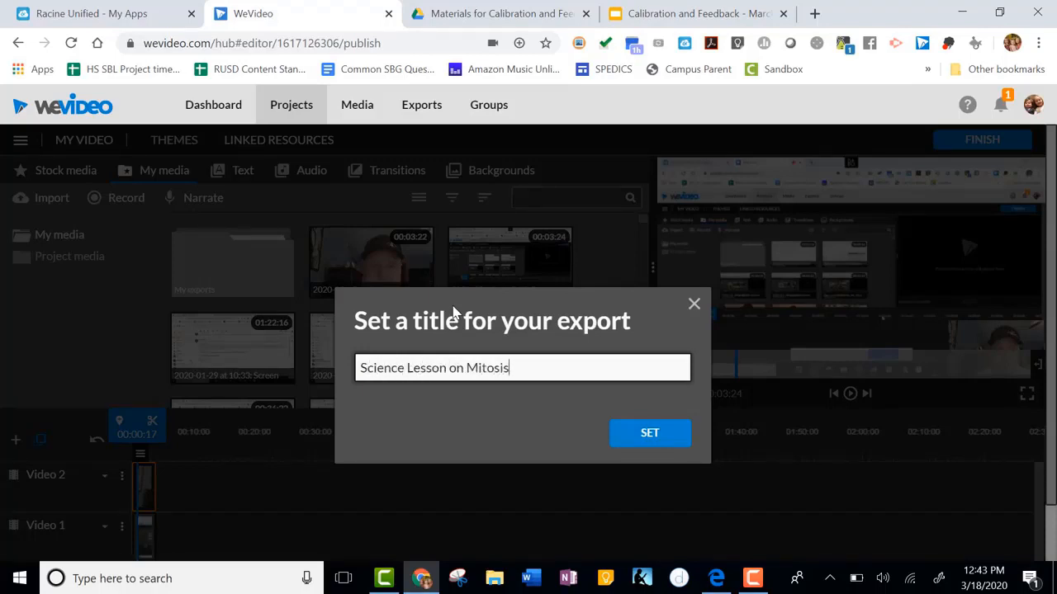
{"action": "left_click", "coordinate": [650, 434]}
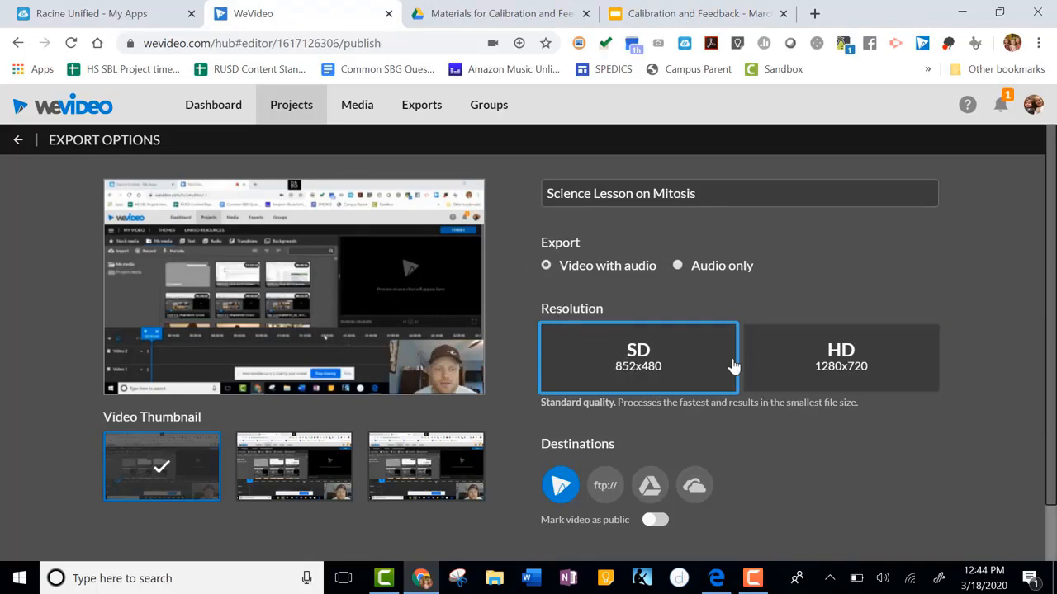
{"action": "scroll", "coordinate": [758, 365], "scroll_direction": "down", "scroll_amount": 1}
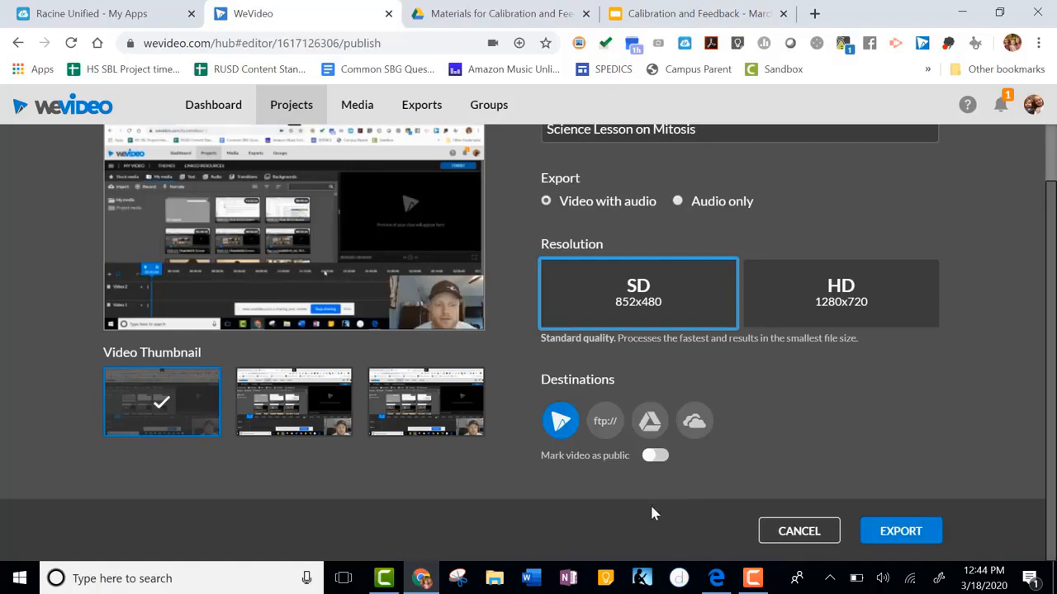
{"action": "left_click", "coordinate": [886, 533]}
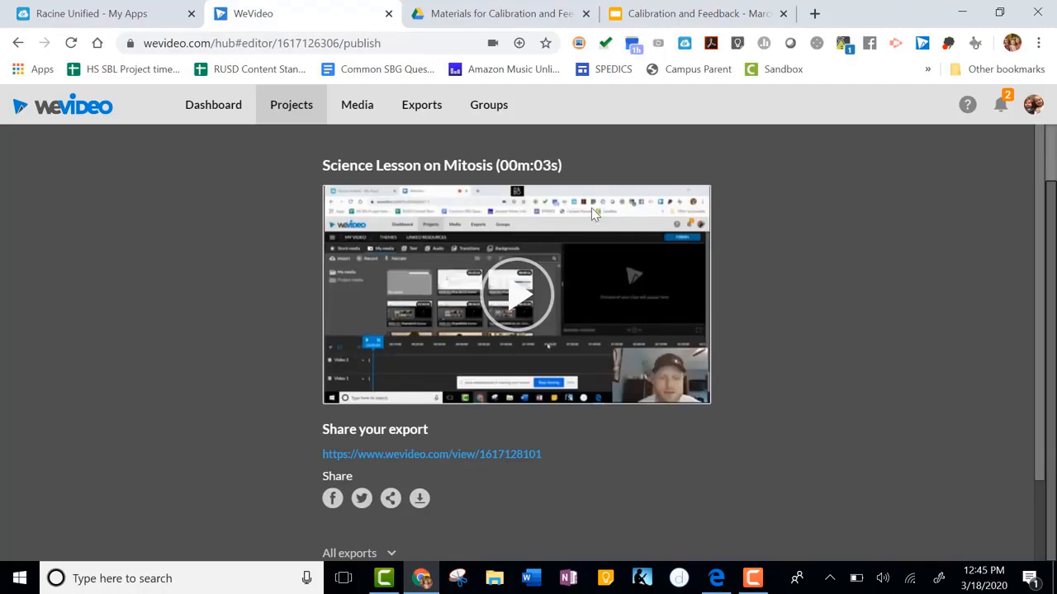
Examine the finished export's page, including its share link, sharing options and list of exports.
{"action": "scroll", "coordinate": [755, 311], "scroll_direction": "down", "scroll_amount": 1}
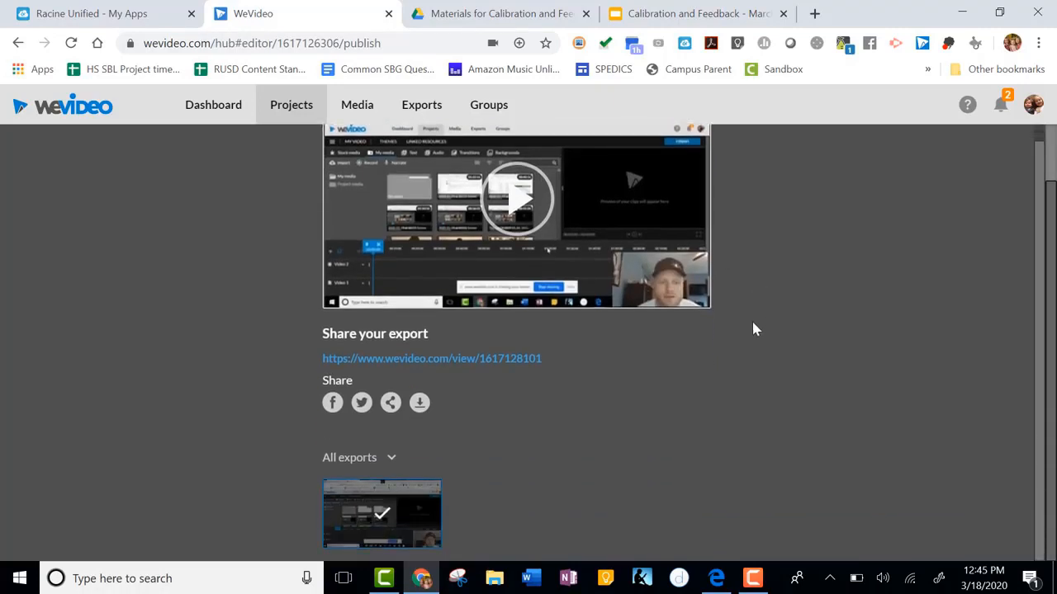
{"action": "scroll", "coordinate": [753, 324], "scroll_direction": "up", "scroll_amount": 1}
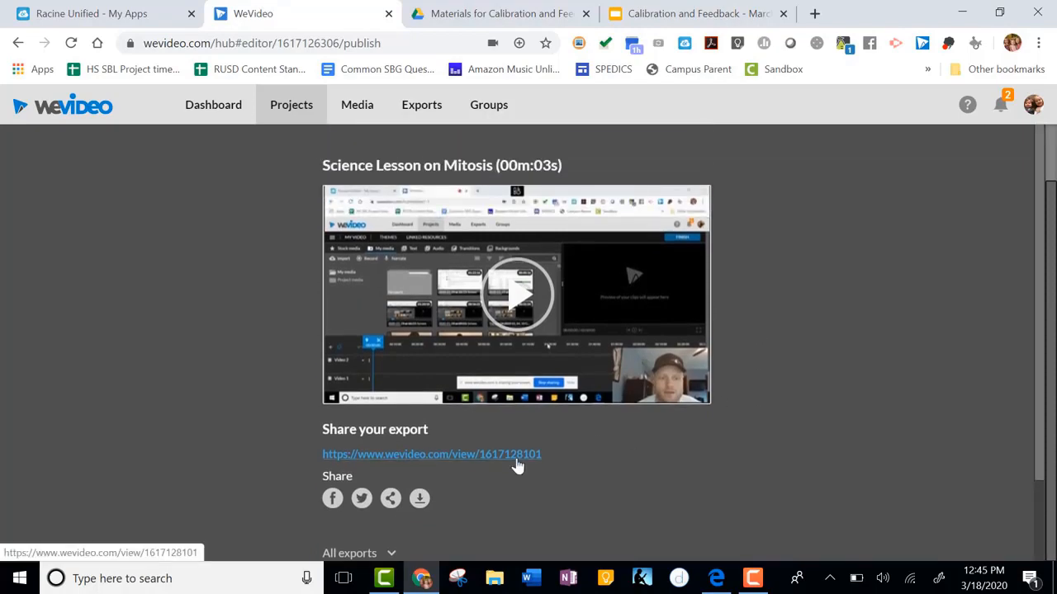
{"action": "left_click", "coordinate": [753, 578]}
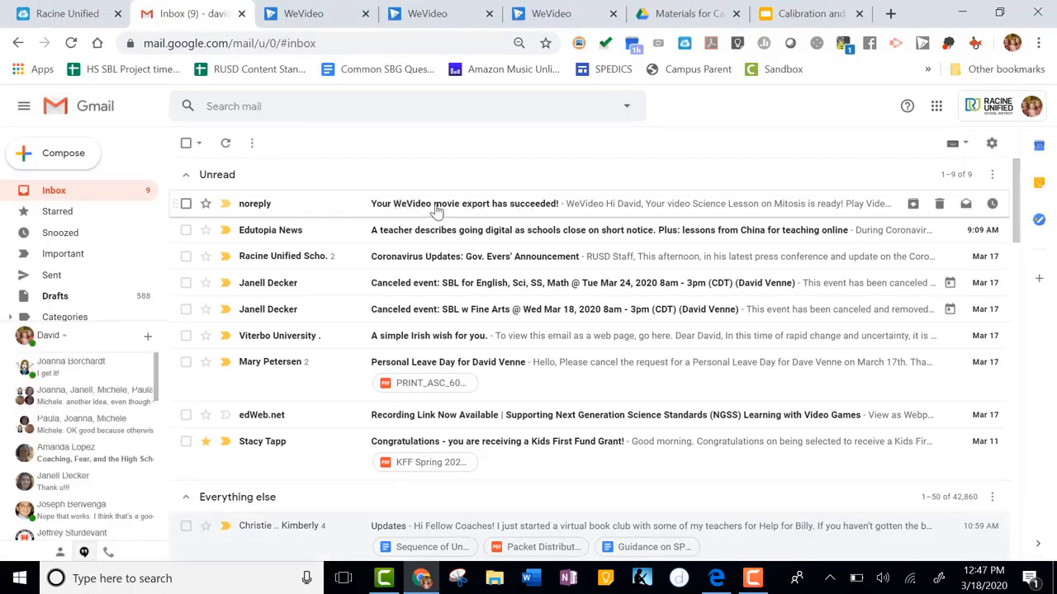
Open the WeVideo export notification email in Gmail and follow it to the Science Lesson on Mitosis video.
{"action": "left_click", "coordinate": [478, 205]}
{"action": "scroll", "coordinate": [821, 432], "scroll_direction": "down", "scroll_amount": 3}
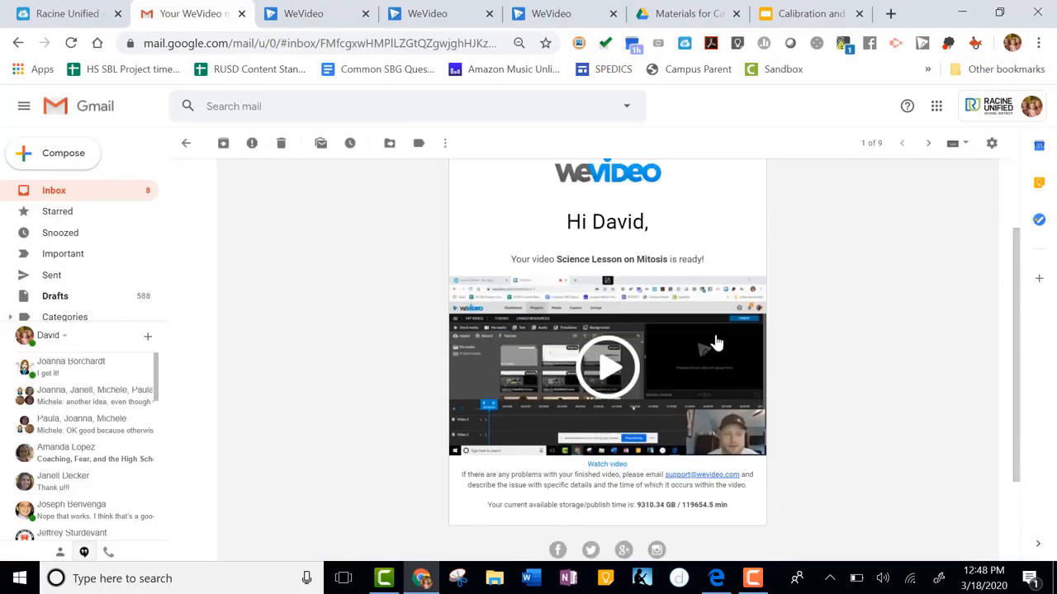
{"action": "left_click", "coordinate": [592, 369]}
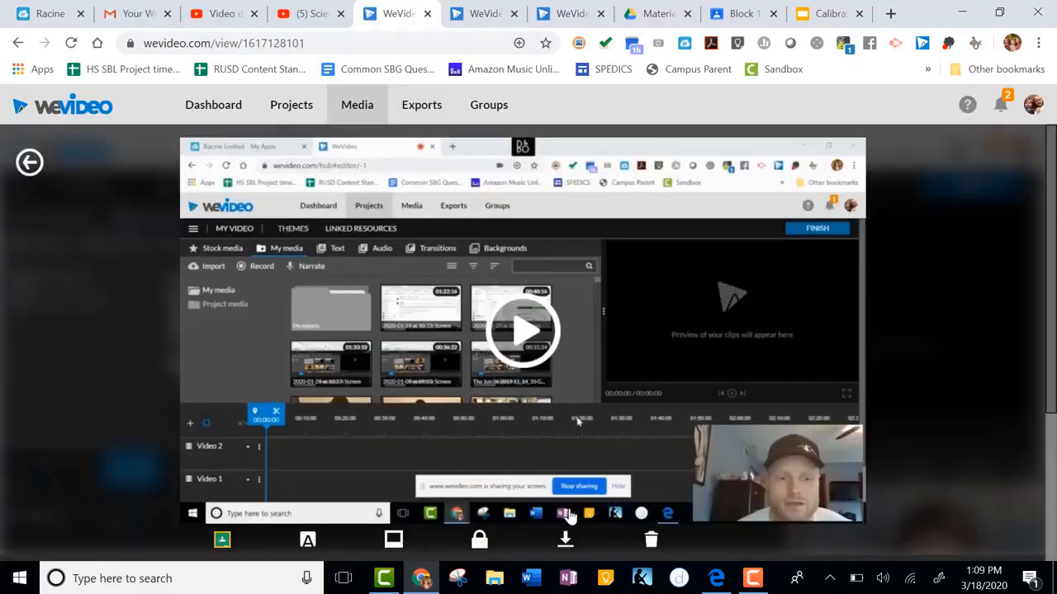
Download the exported video and show the downloaded file in its folder.
{"action": "scroll", "coordinate": [566, 537], "scroll_direction": "down", "scroll_amount": 1}
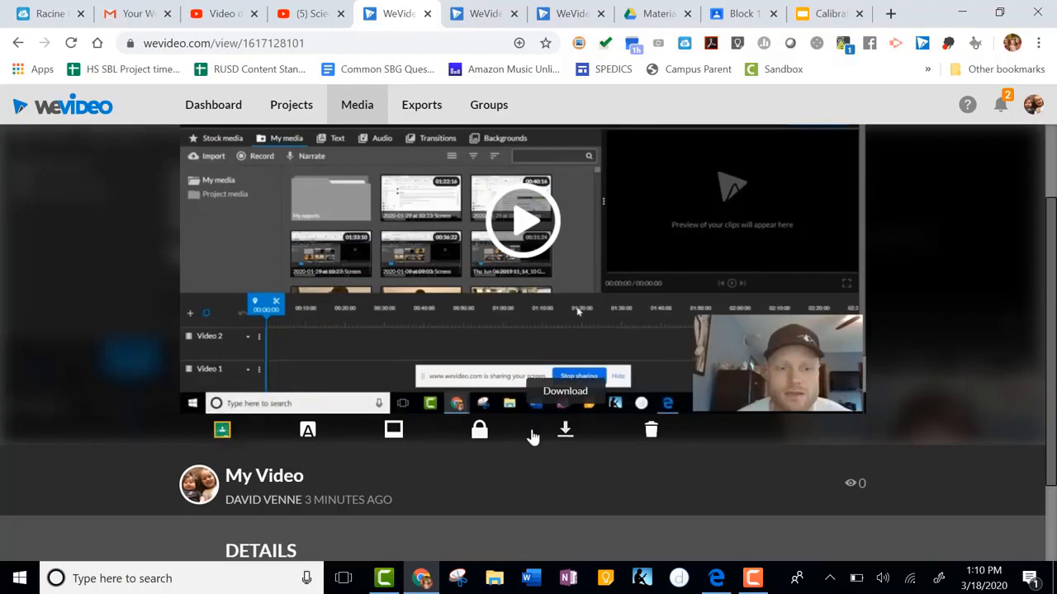
{"action": "left_click", "coordinate": [568, 431]}
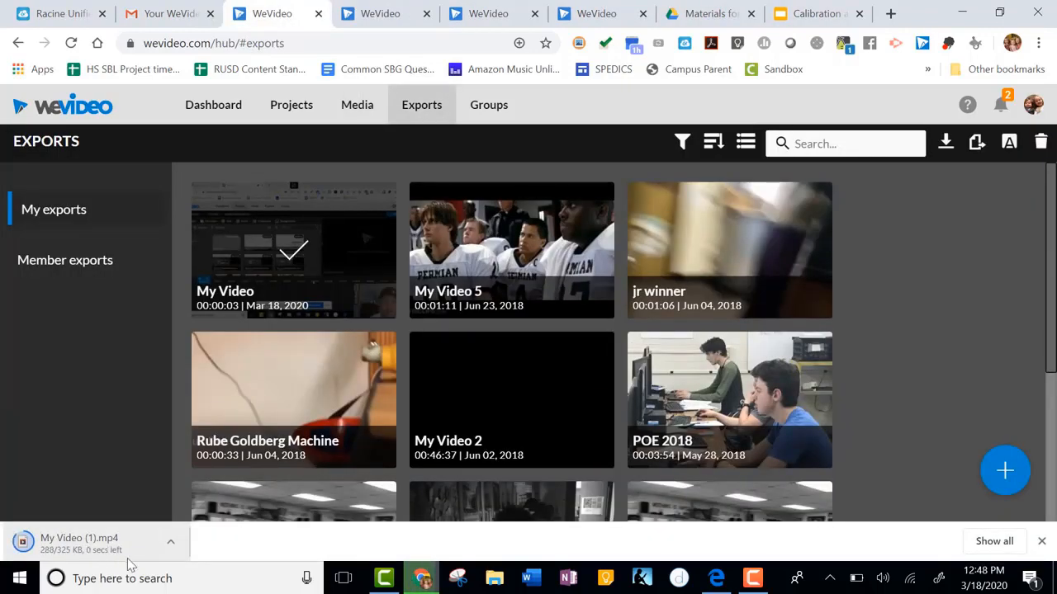
{"action": "left_click", "coordinate": [171, 543]}
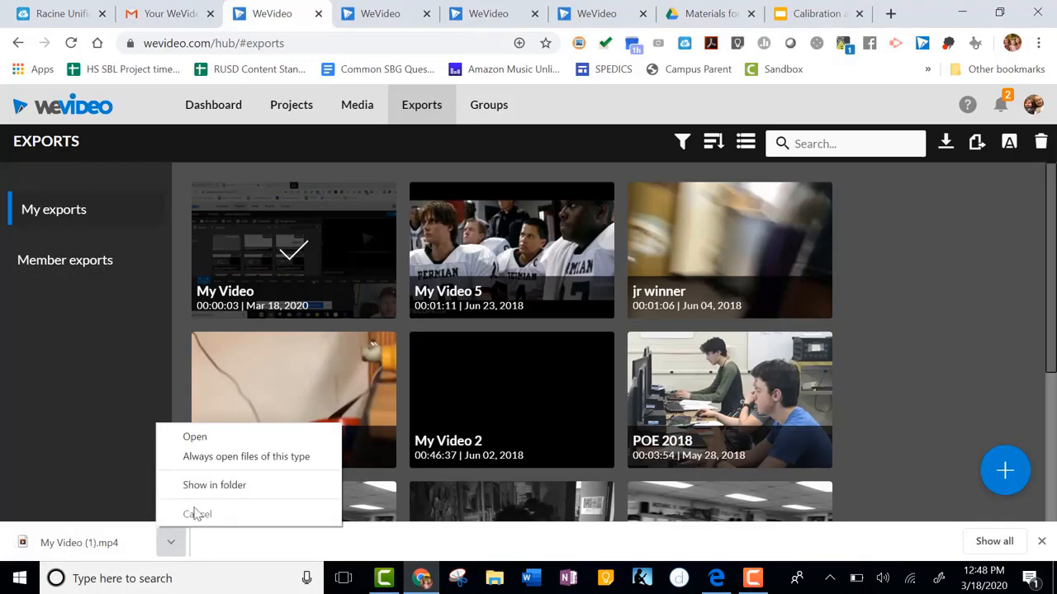
{"action": "left_click", "coordinate": [212, 485]}
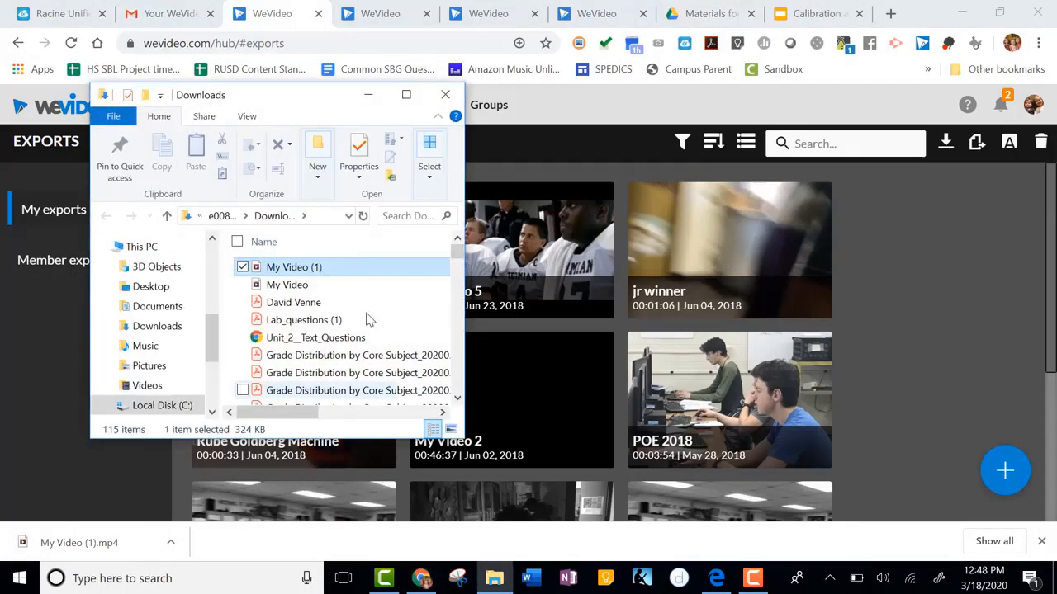
Shrink the browser window so it sits beside the Downloads folder and go to youtube.com.
{"action": "left_click", "coordinate": [999, 13]}
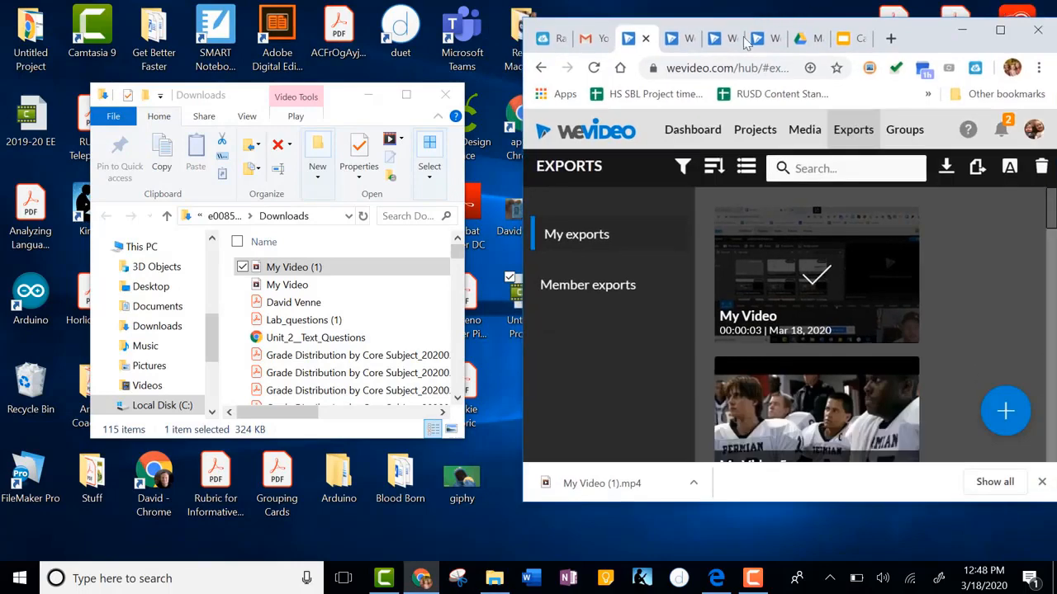
{"action": "left_click", "coordinate": [285, 266]}
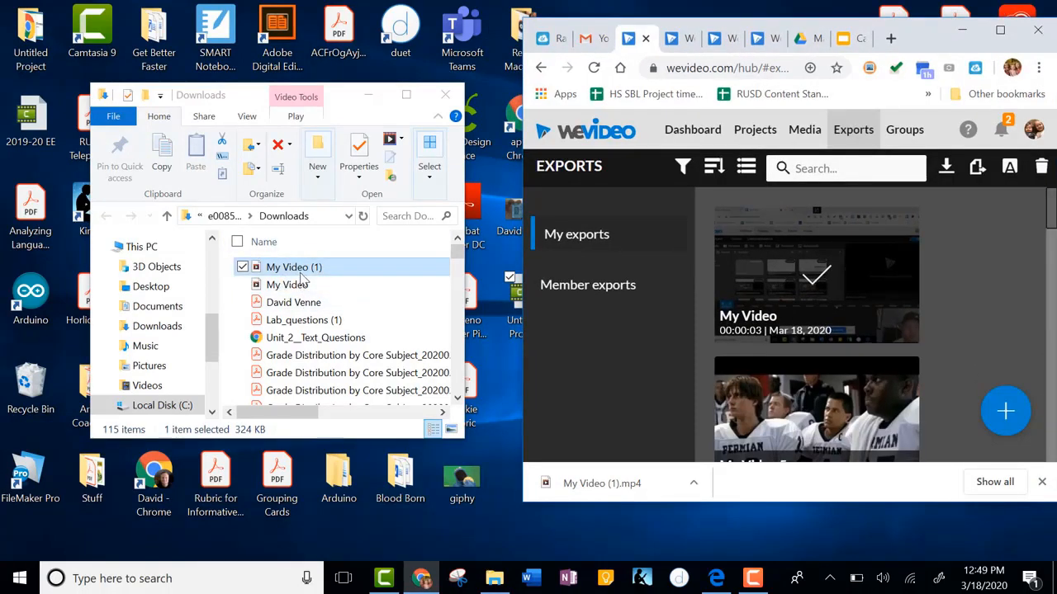
{"action": "left_click", "coordinate": [733, 68]}
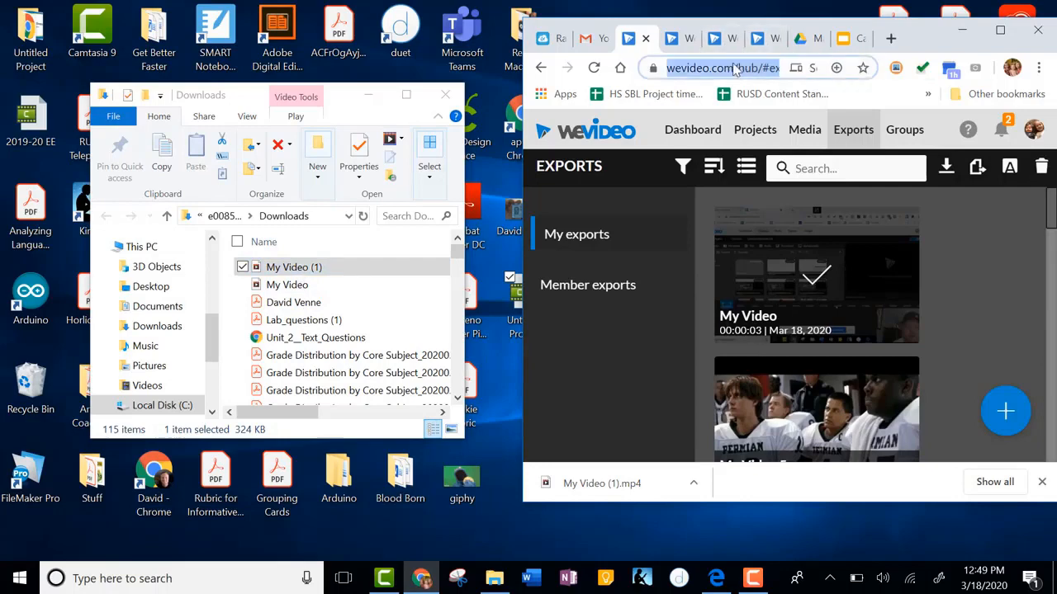
{"action": "type", "text": "youtube.co"}
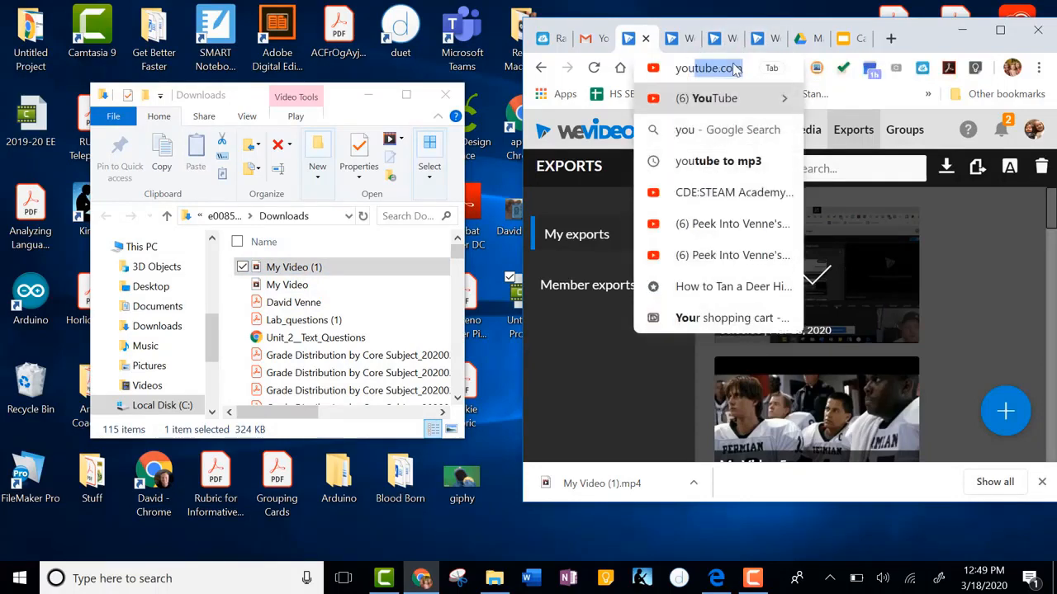
{"action": "key", "text": "Return"}
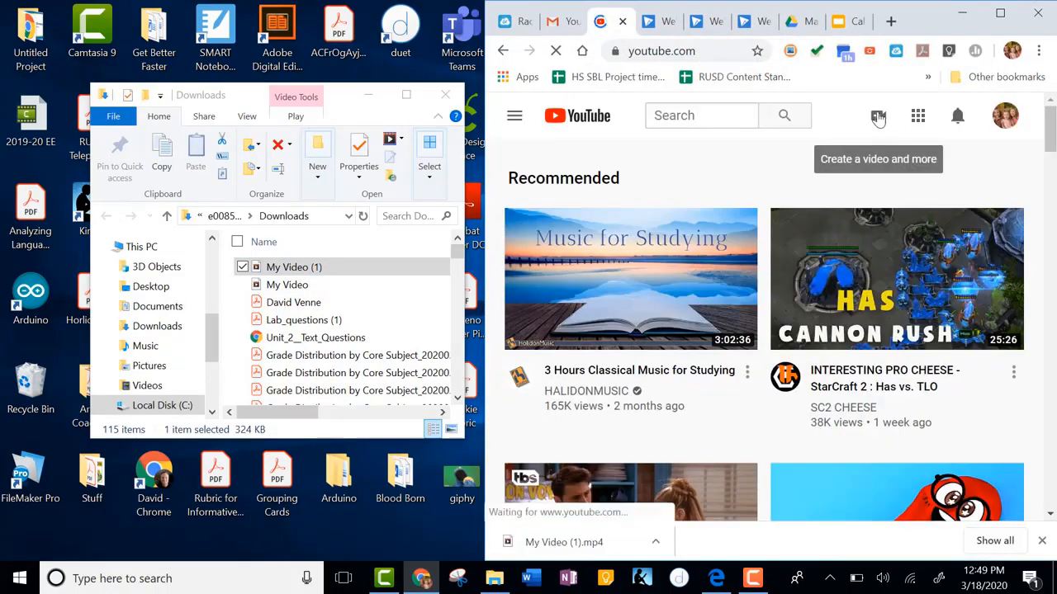
Upload My Video (1) from the Downloads folder to YouTube and return the browser to full size.
{"action": "left_click", "coordinate": [878, 118]}
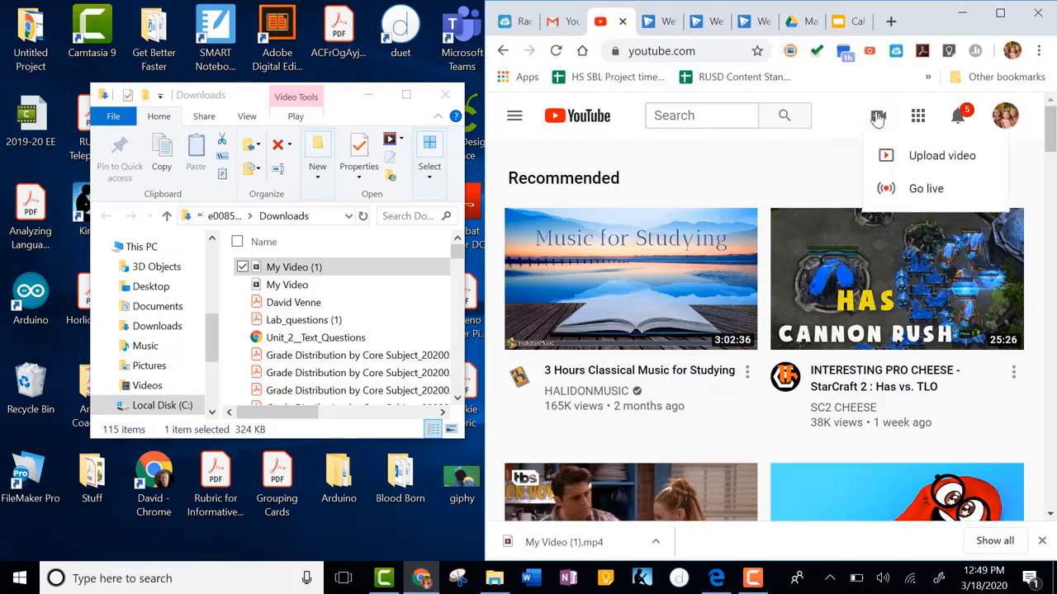
{"action": "left_click", "coordinate": [924, 165]}
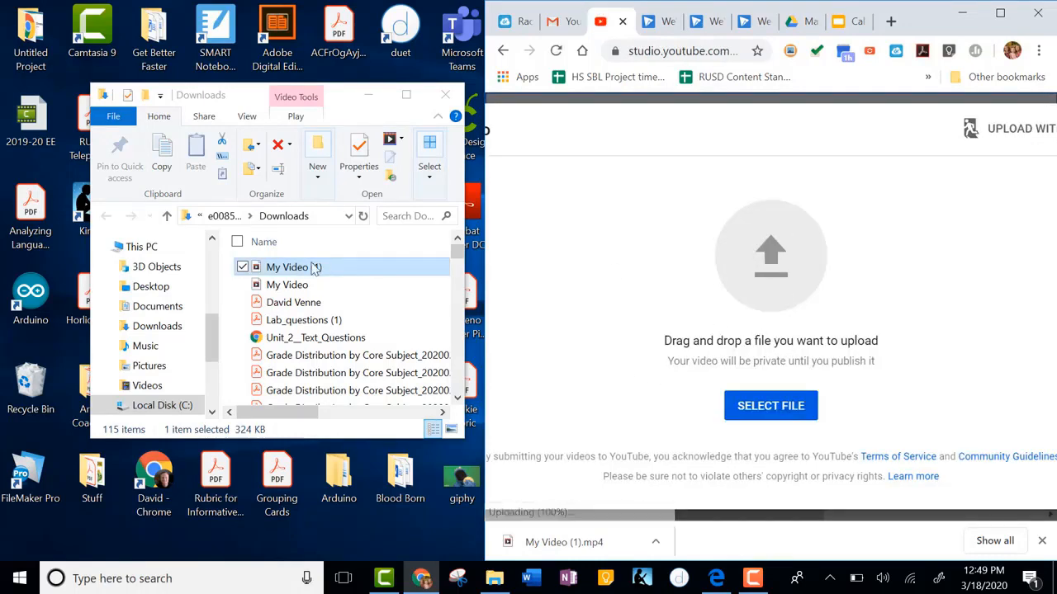
{"action": "left_click_drag", "start_coordinate": [281, 273], "coordinate": [733, 263]}
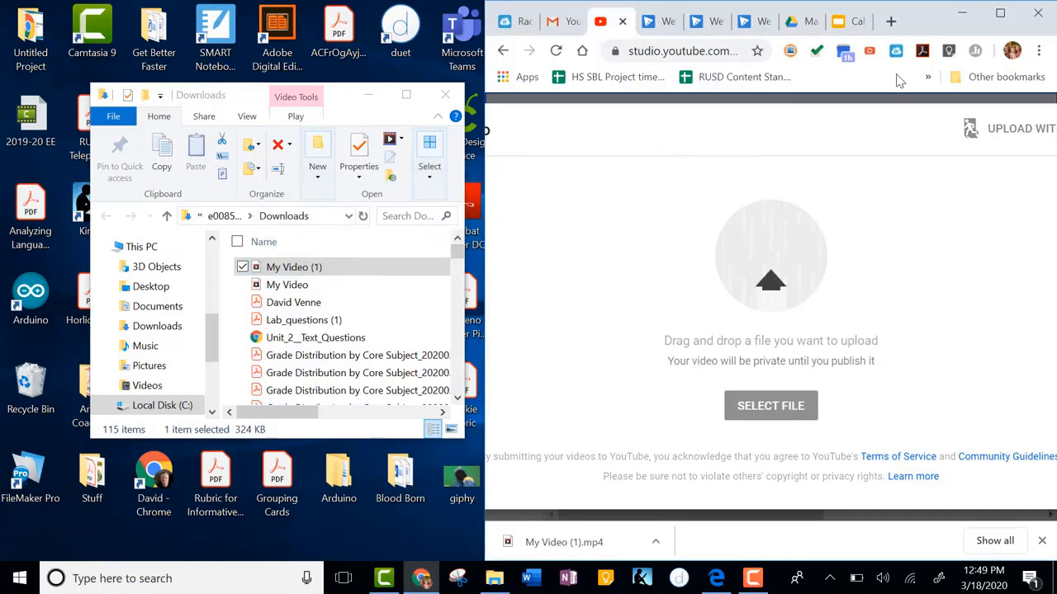
{"action": "left_click", "coordinate": [1000, 14]}
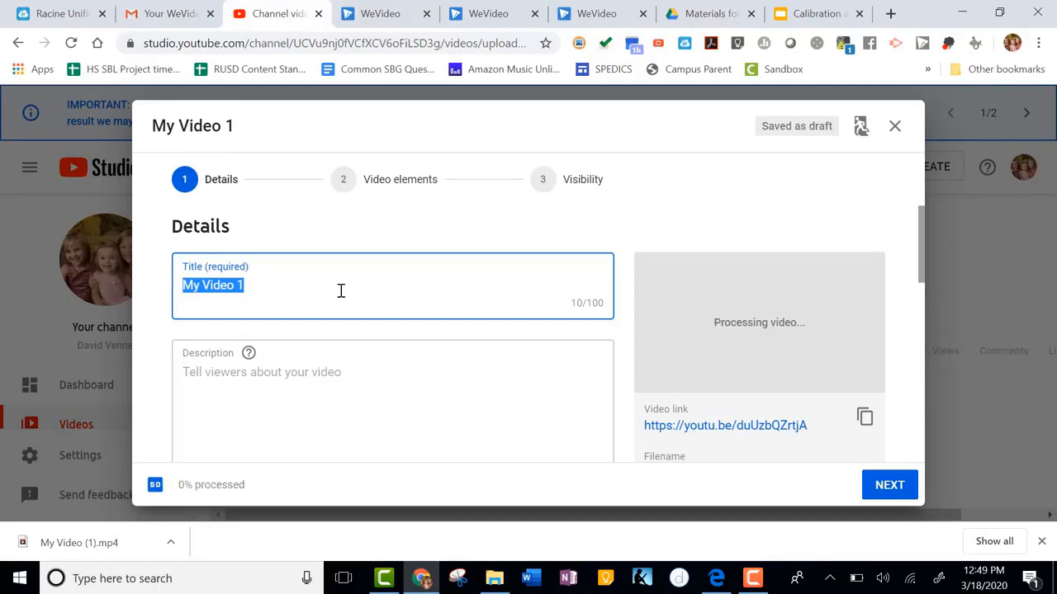
Title the YouTube upload "Science Lesson on Mitosis" and look over its description and thumbnail fields.
{"action": "type", "text": "Scienc"}
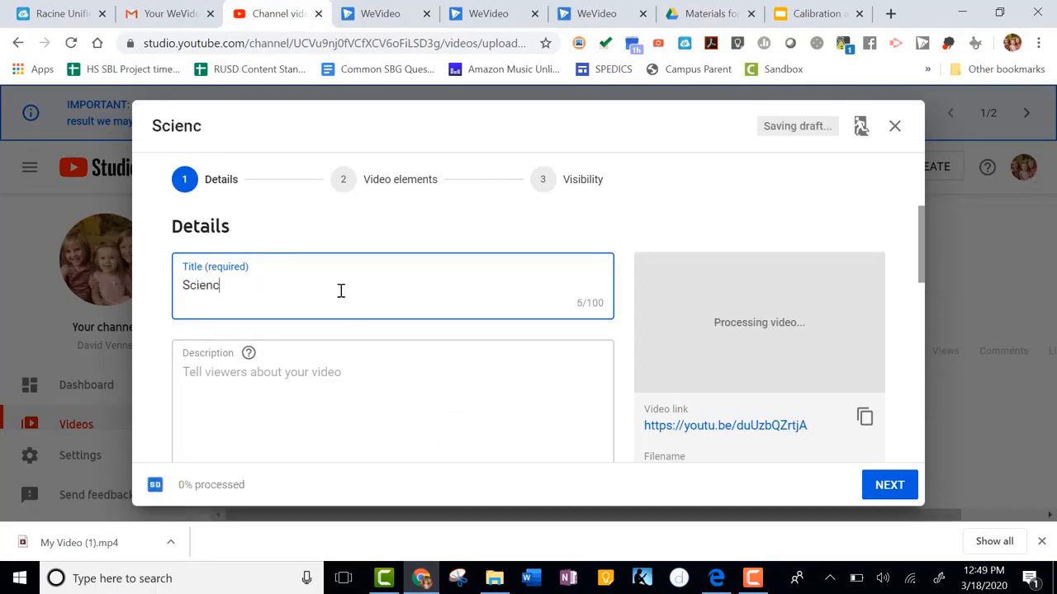
{"action": "type", "text": "e Lesson on Mito"}
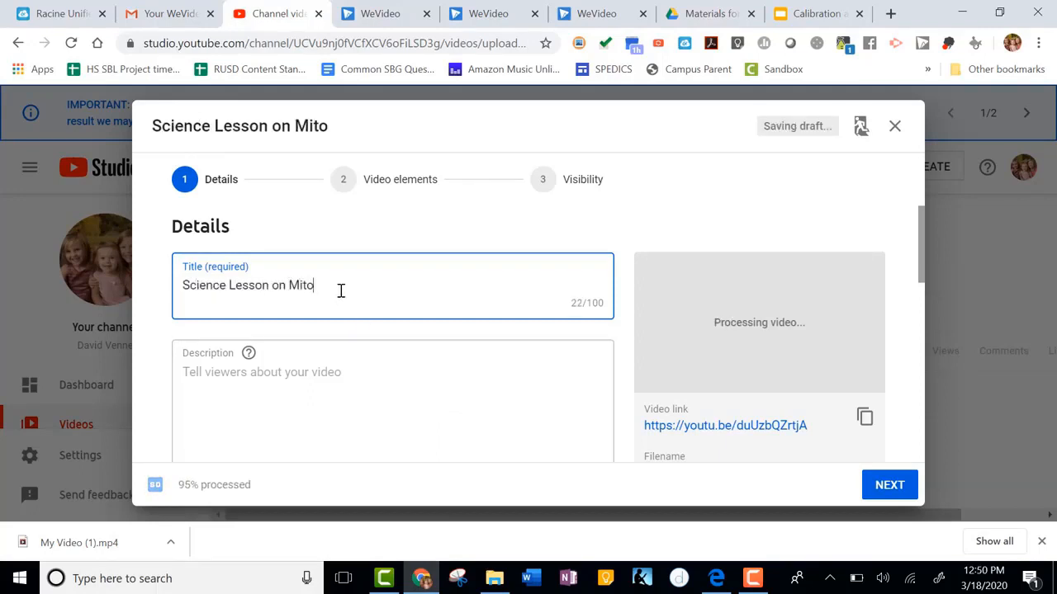
{"action": "type", "text": "sis"}
{"action": "scroll", "coordinate": [306, 288], "scroll_direction": "down", "scroll_amount": 3}
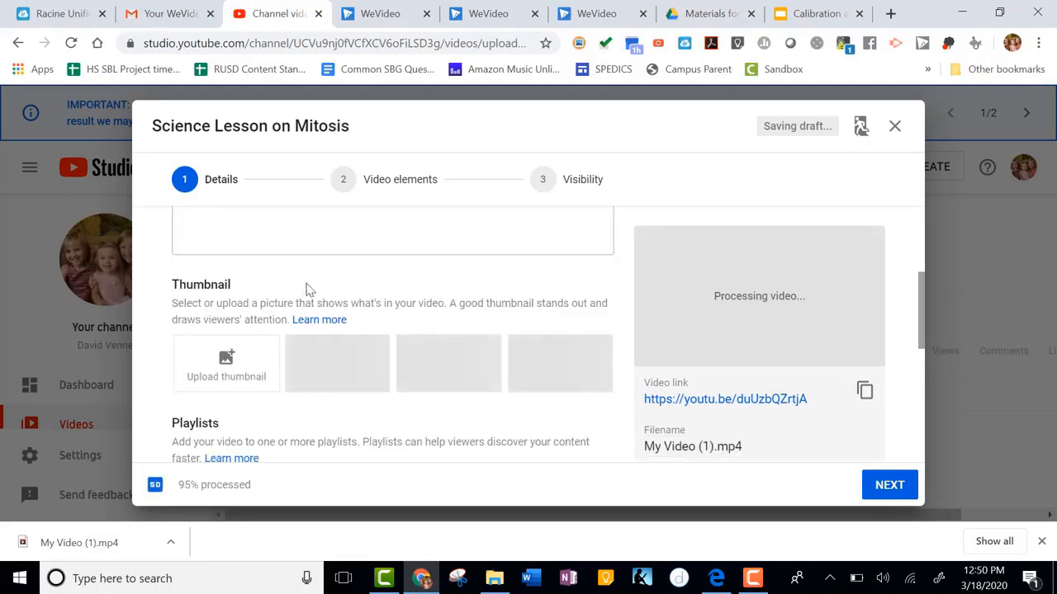
{"action": "scroll", "coordinate": [341, 295], "scroll_direction": "up", "scroll_amount": 1}
{"action": "left_click", "coordinate": [341, 295]}
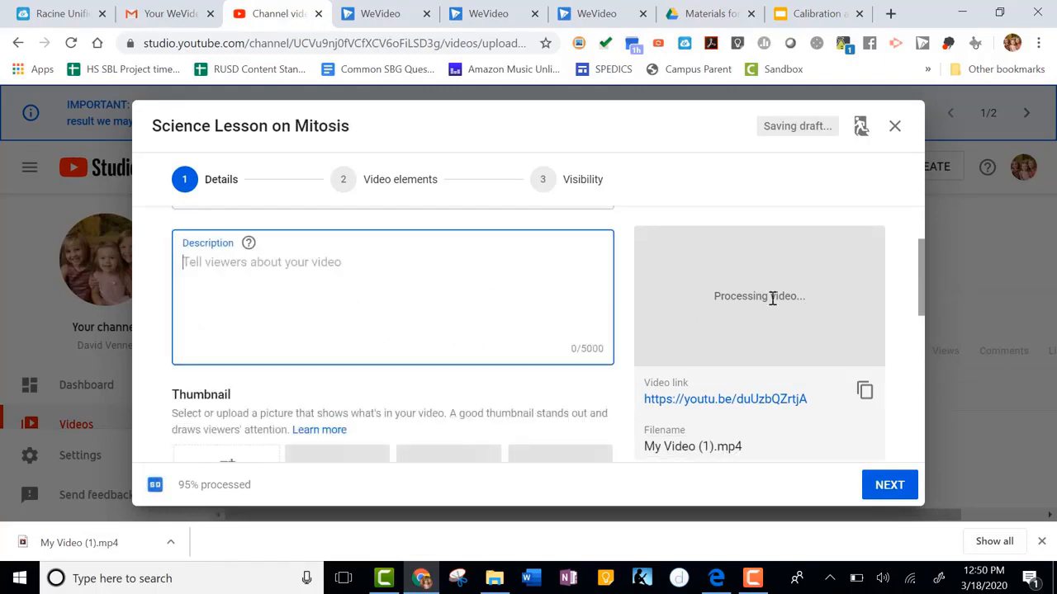
Set the YouTube video's audience to "Yes, it's made for kids".
{"action": "scroll", "coordinate": [496, 298], "scroll_direction": "down", "scroll_amount": 5}
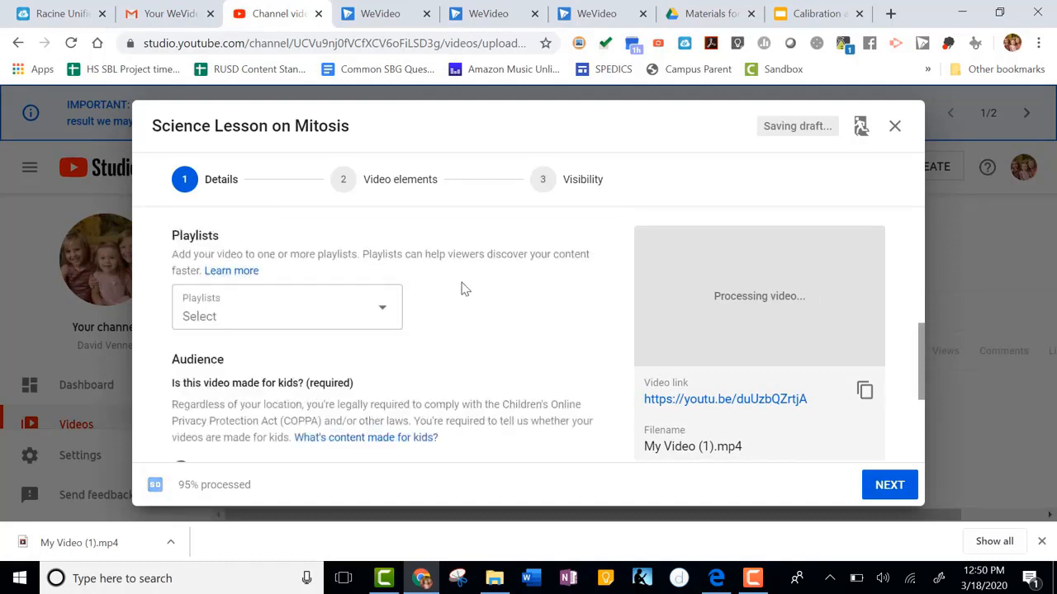
{"action": "scroll", "coordinate": [404, 280], "scroll_direction": "down", "scroll_amount": 1}
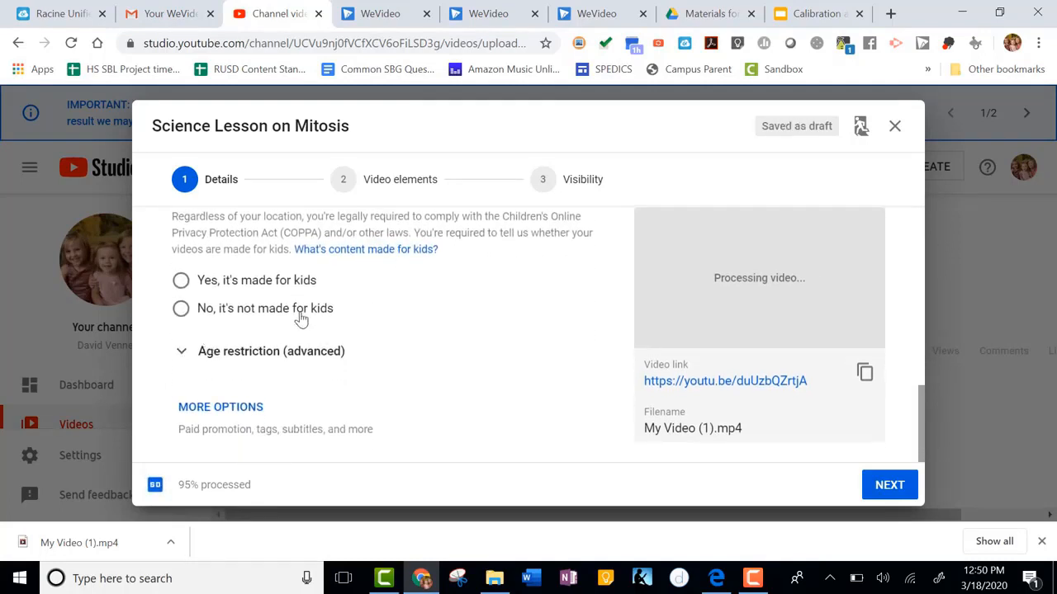
{"action": "scroll", "coordinate": [281, 346], "scroll_direction": "up", "scroll_amount": 2}
{"action": "scroll", "coordinate": [413, 347], "scroll_direction": "down", "scroll_amount": 1}
{"action": "scroll", "coordinate": [297, 302], "scroll_direction": "up", "scroll_amount": 1}
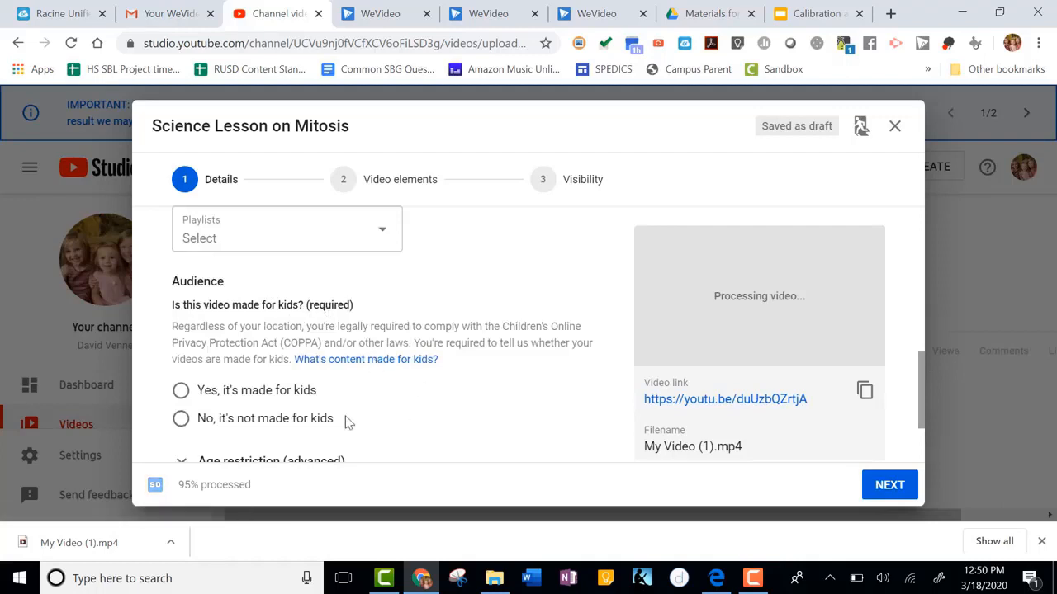
{"action": "left_click", "coordinate": [181, 391]}
{"action": "scroll", "coordinate": [462, 330], "scroll_direction": "down", "scroll_amount": 2}
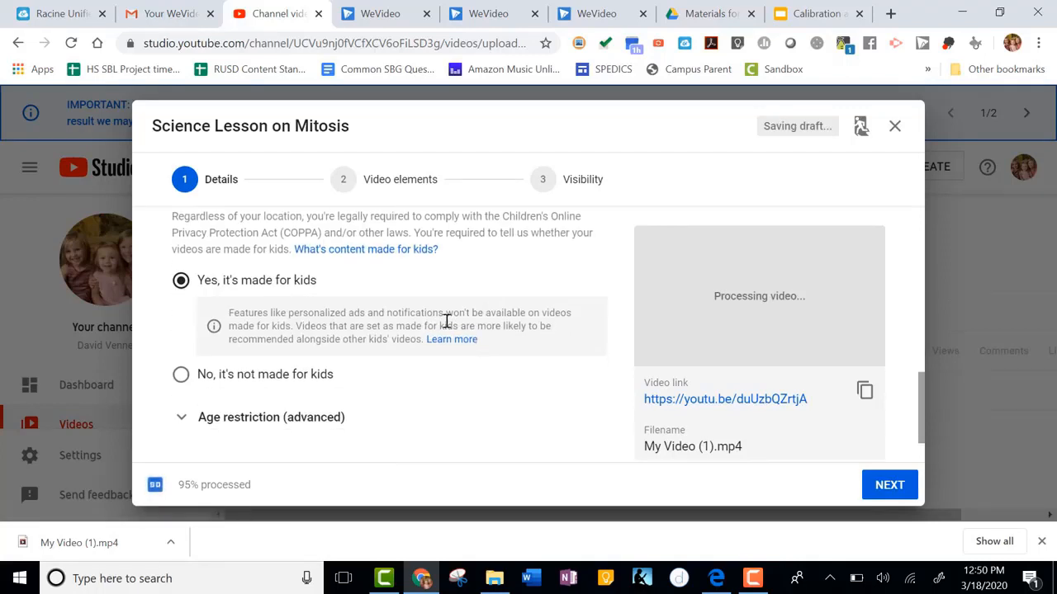
Advance past the video elements without adding an end screen or cards, and open the visibility options.
{"action": "left_click", "coordinate": [890, 487]}
{"action": "scroll", "coordinate": [636, 351], "scroll_direction": "down", "scroll_amount": 2}
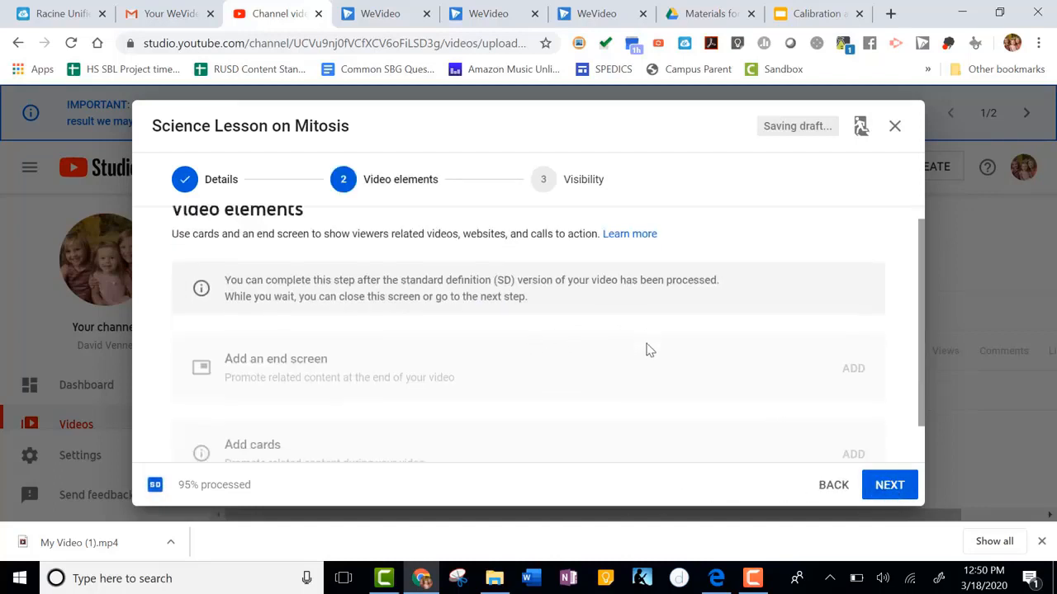
{"action": "scroll", "coordinate": [596, 361], "scroll_direction": "up", "scroll_amount": 2}
{"action": "left_click", "coordinate": [890, 485]}
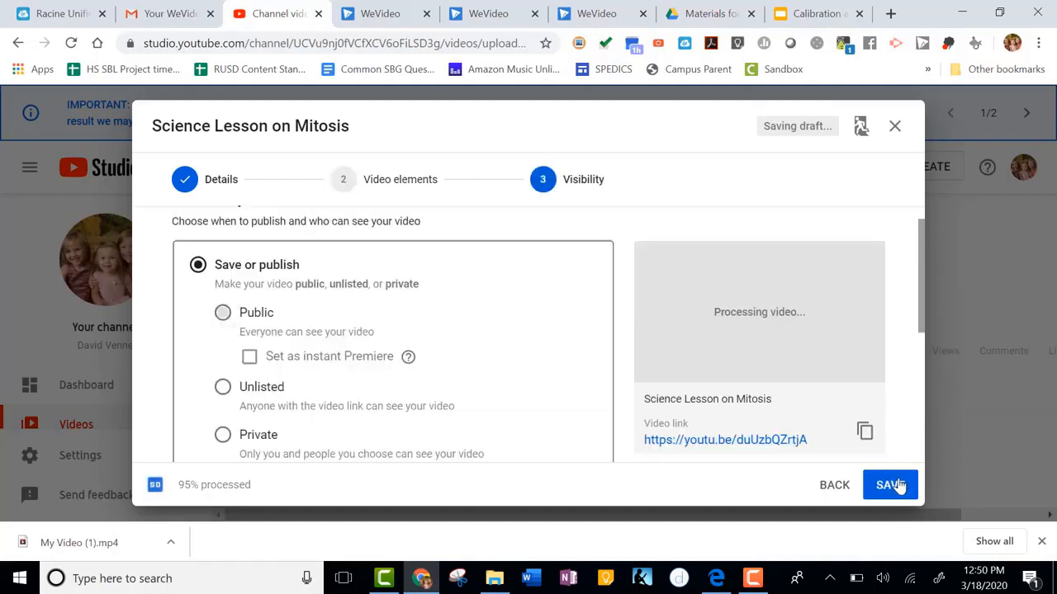
Set the video's visibility to Public, publish it and dismiss the processing notice.
{"action": "left_click", "coordinate": [223, 314]}
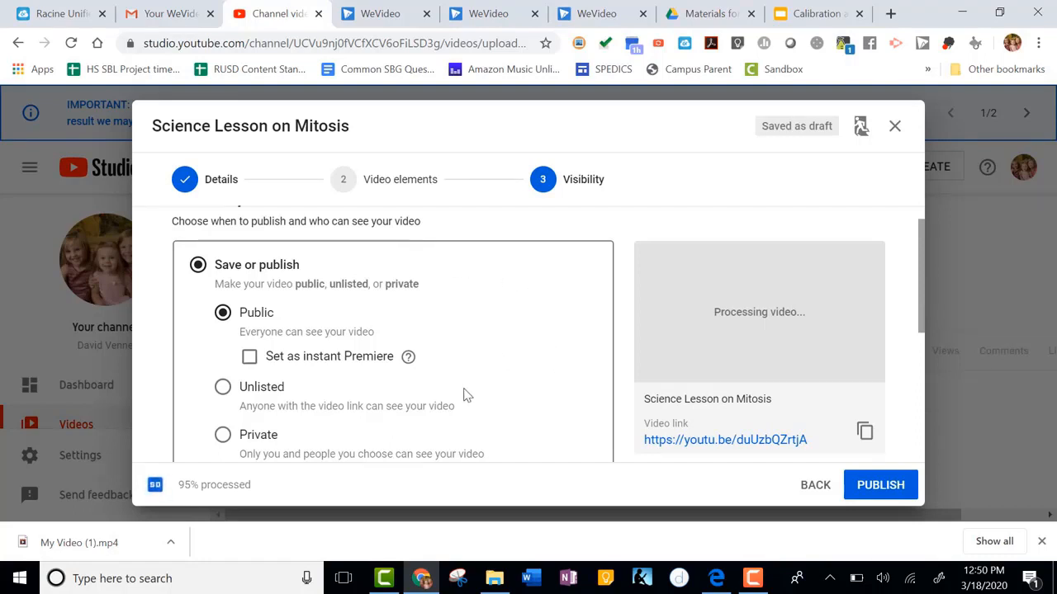
{"action": "left_click", "coordinate": [892, 489]}
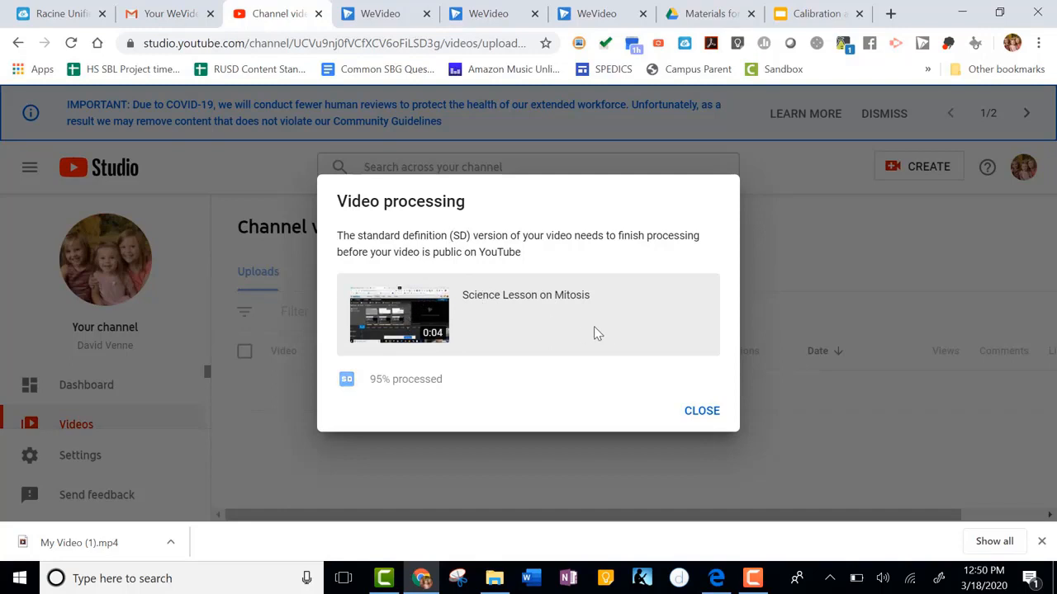
{"action": "left_click", "coordinate": [701, 410]}
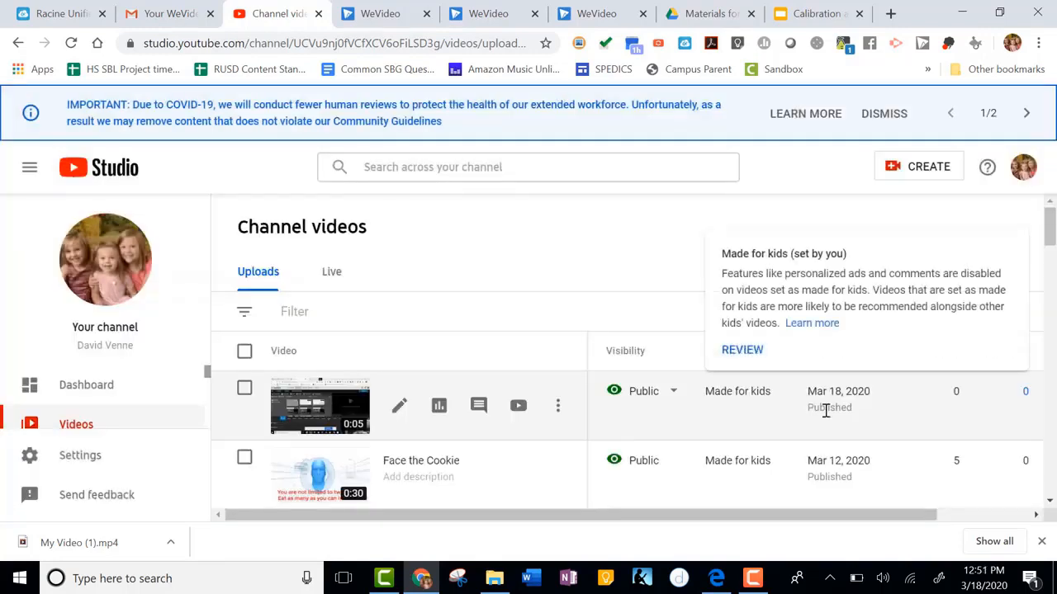
View the published Science Lesson on Mitosis video on its YouTube watch page and copy the page's web address.
{"action": "left_click", "coordinate": [322, 411]}
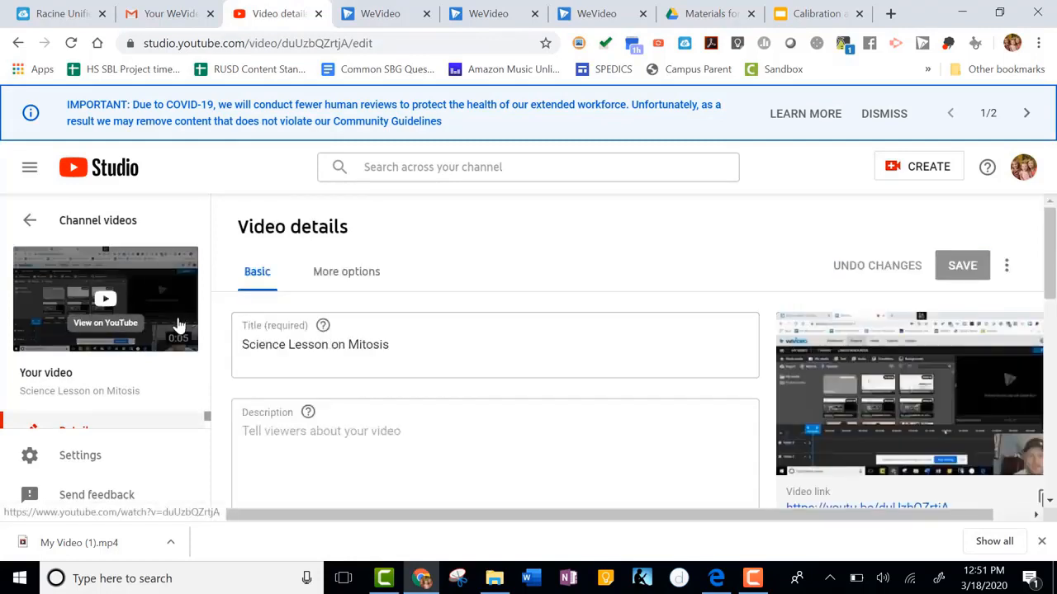
{"action": "left_click", "coordinate": [106, 308]}
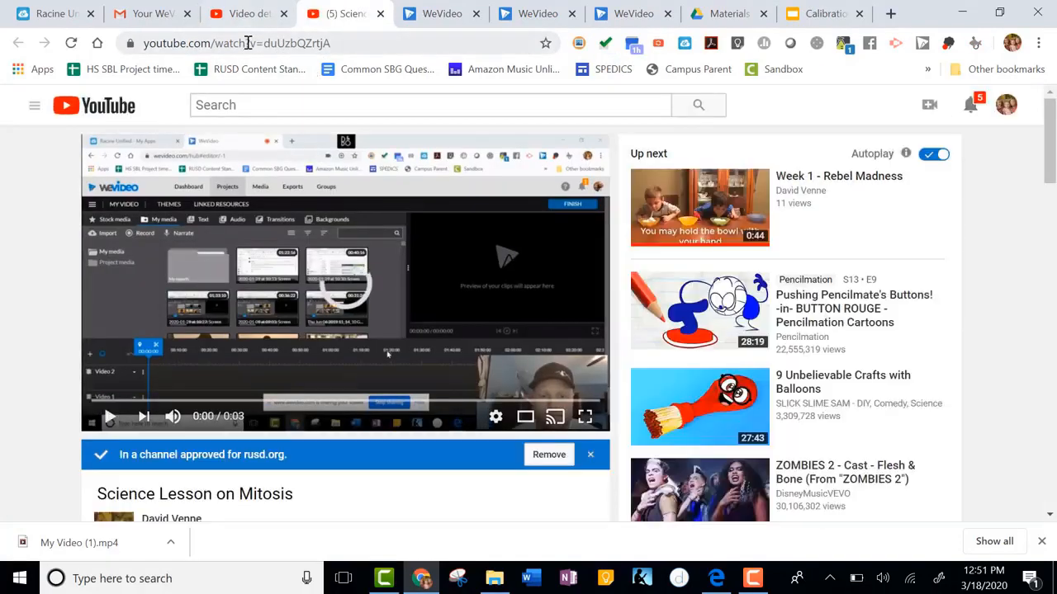
{"action": "left_click", "coordinate": [248, 43]}
{"action": "right_click", "coordinate": [258, 47]}
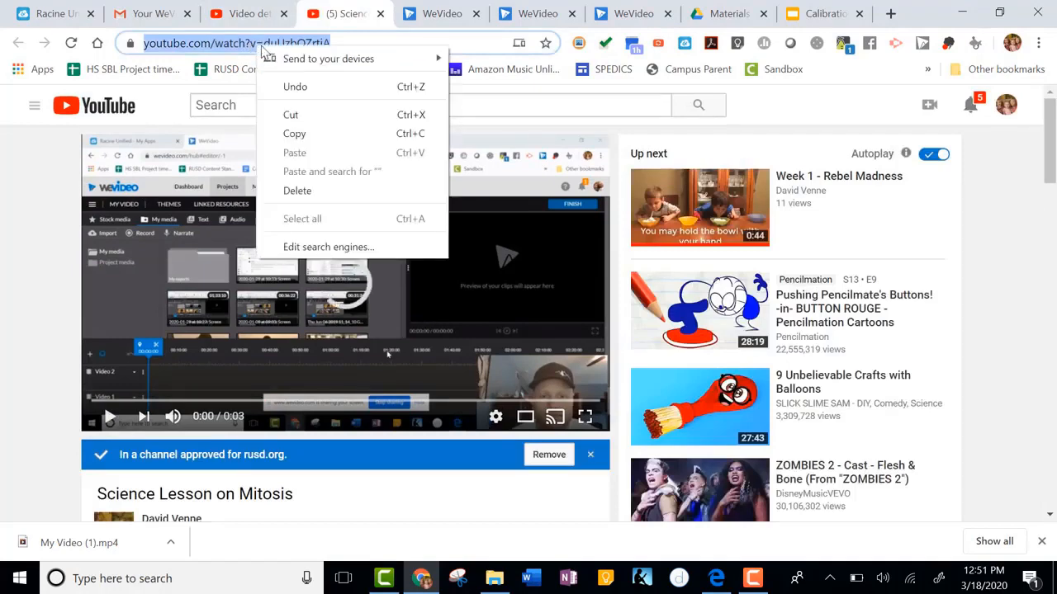
{"action": "left_click", "coordinate": [294, 134]}
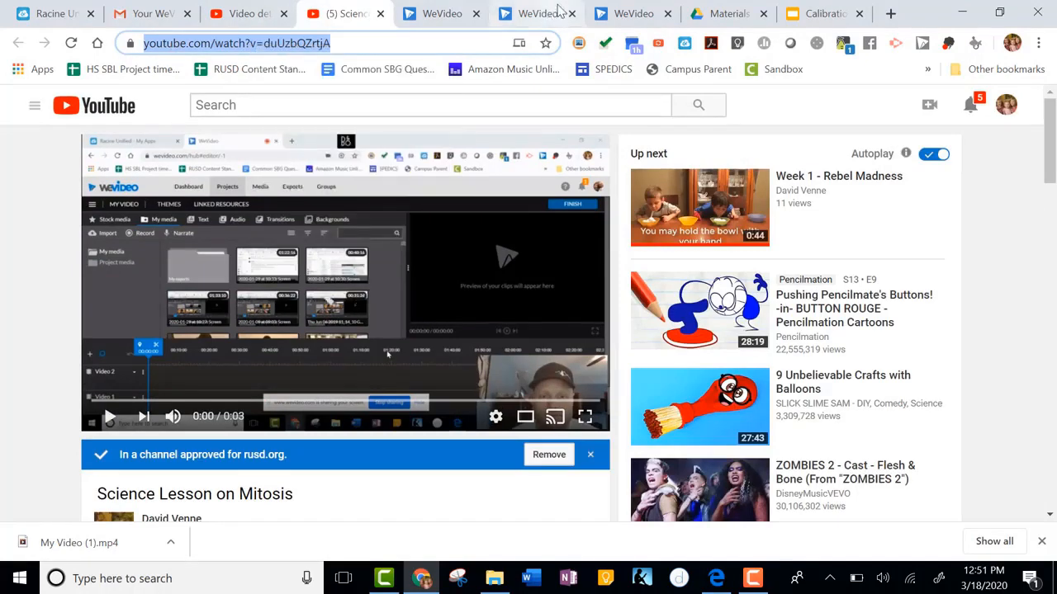
Go from Google Drive to Google Classroom and open the Block 1A class.
{"action": "left_click", "coordinate": [723, 12]}
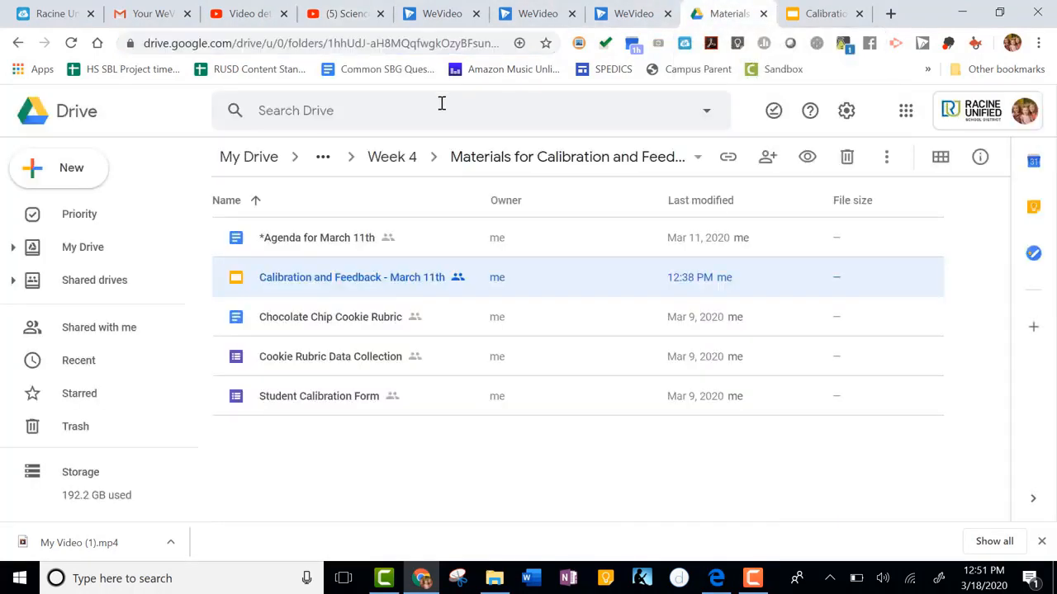
{"action": "left_click", "coordinate": [904, 112]}
{"action": "scroll", "coordinate": [849, 306], "scroll_direction": "down", "scroll_amount": 3}
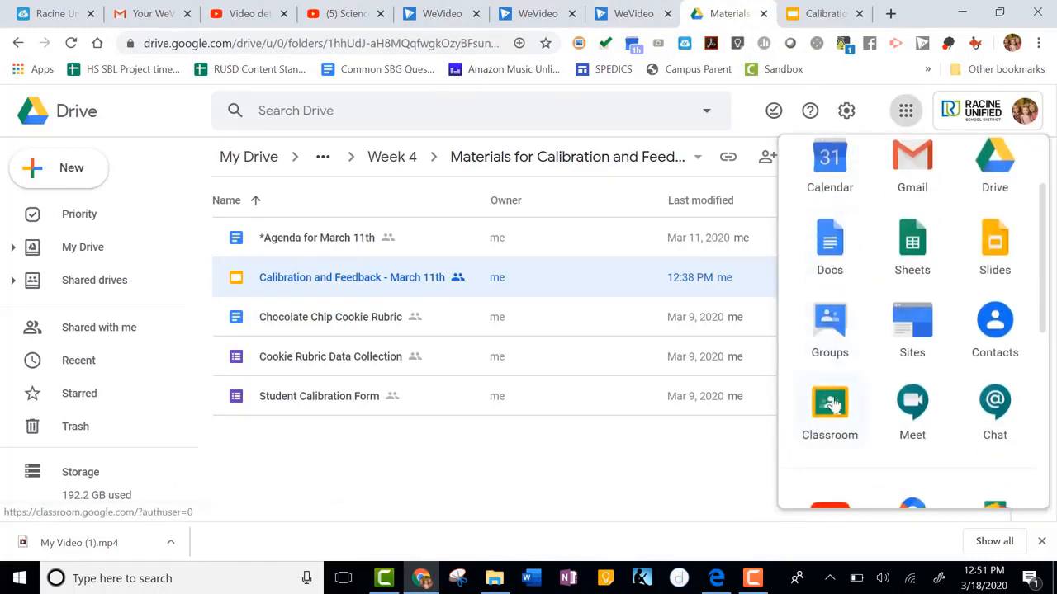
{"action": "left_click", "coordinate": [830, 402]}
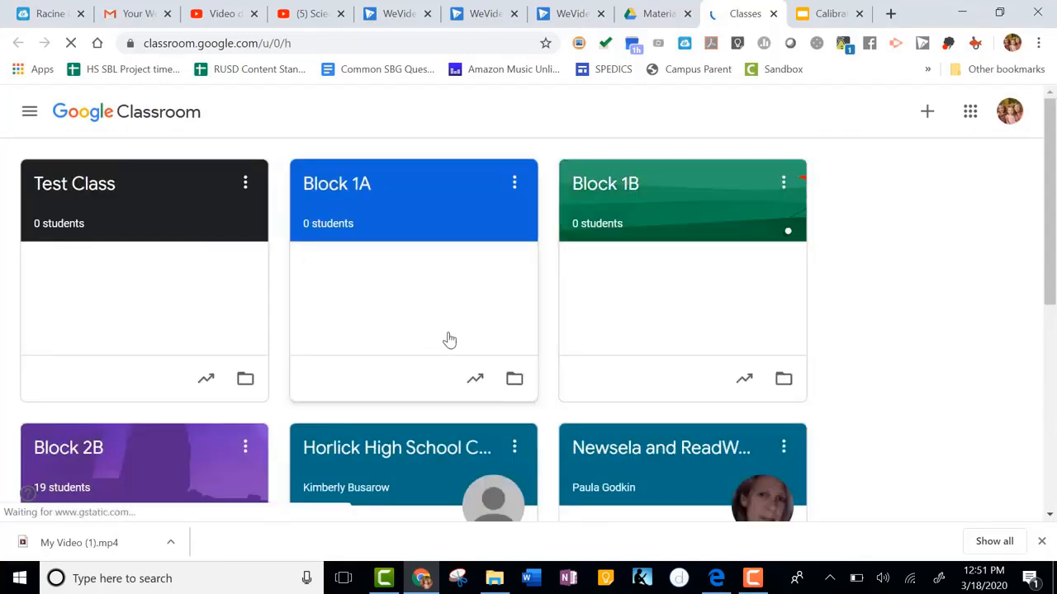
{"action": "scroll", "coordinate": [448, 338], "scroll_direction": "down", "scroll_amount": 1}
{"action": "scroll", "coordinate": [431, 331], "scroll_direction": "up", "scroll_amount": 1}
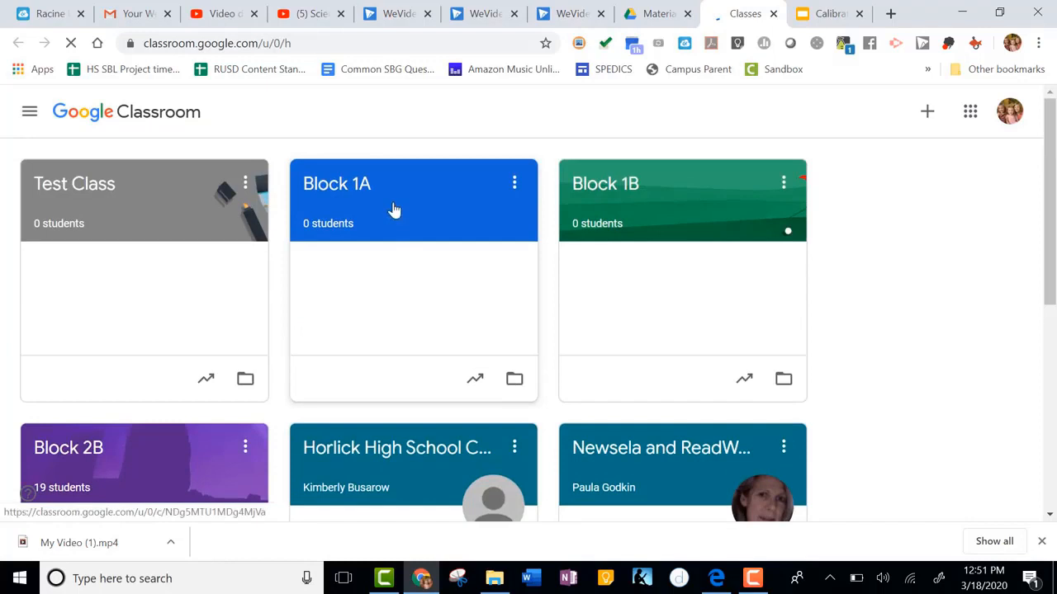
{"action": "left_click", "coordinate": [342, 182]}
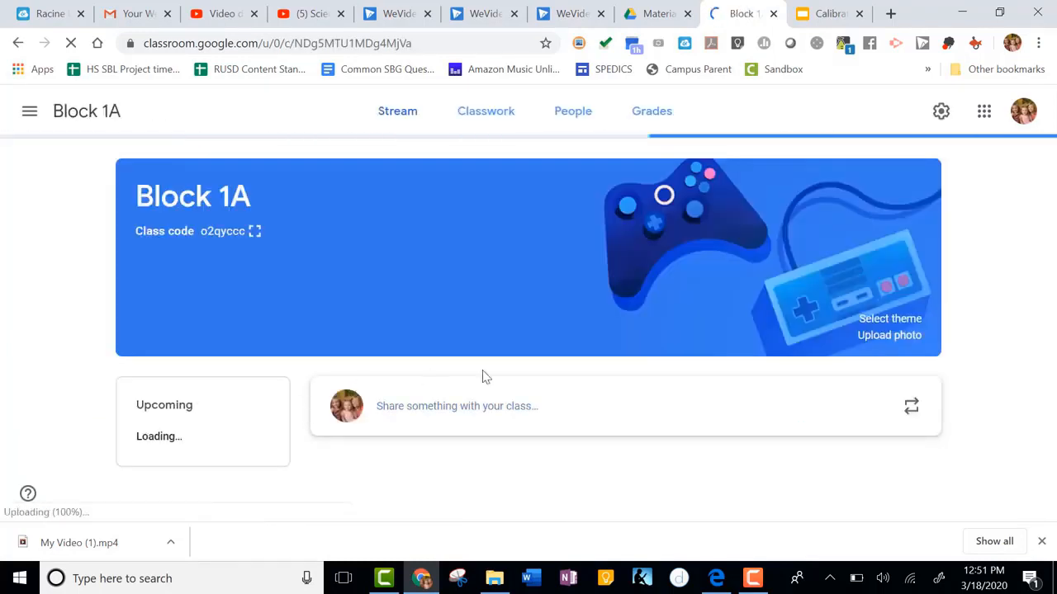
Post the copied YouTube video link as an announcement to all students in the Block 1A stream.
{"action": "scroll", "coordinate": [408, 370], "scroll_direction": "down", "scroll_amount": 1}
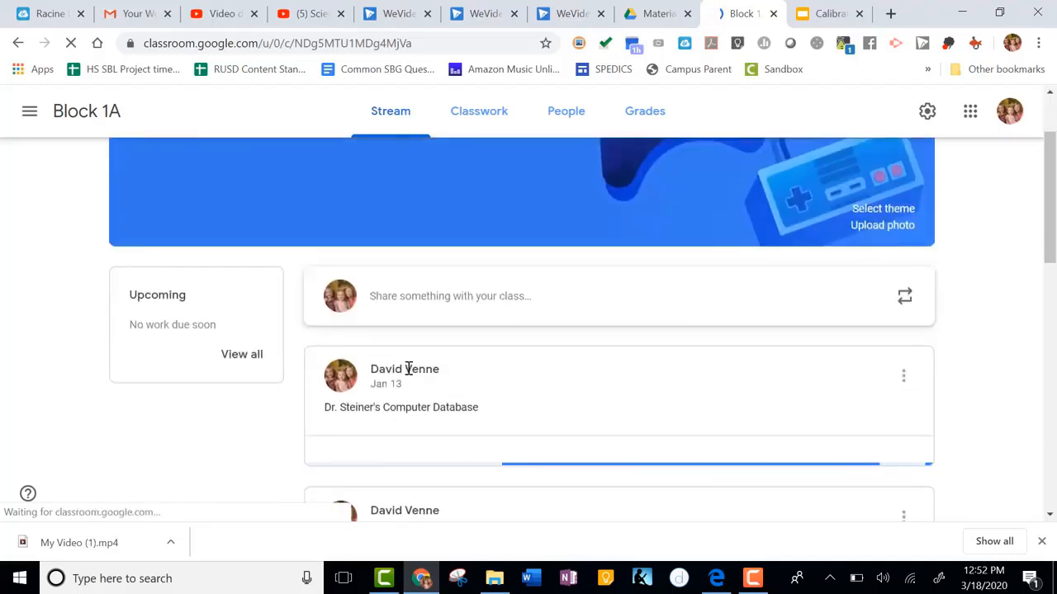
{"action": "scroll", "coordinate": [411, 373], "scroll_direction": "up", "scroll_amount": 1}
{"action": "scroll", "coordinate": [520, 376], "scroll_direction": "down", "scroll_amount": 1}
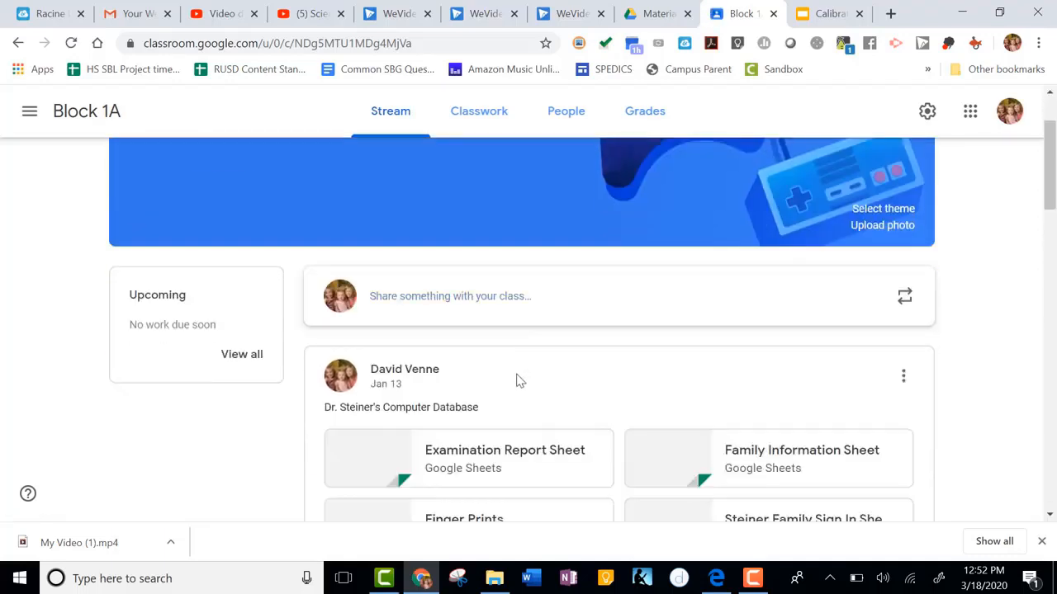
{"action": "left_click", "coordinate": [487, 302]}
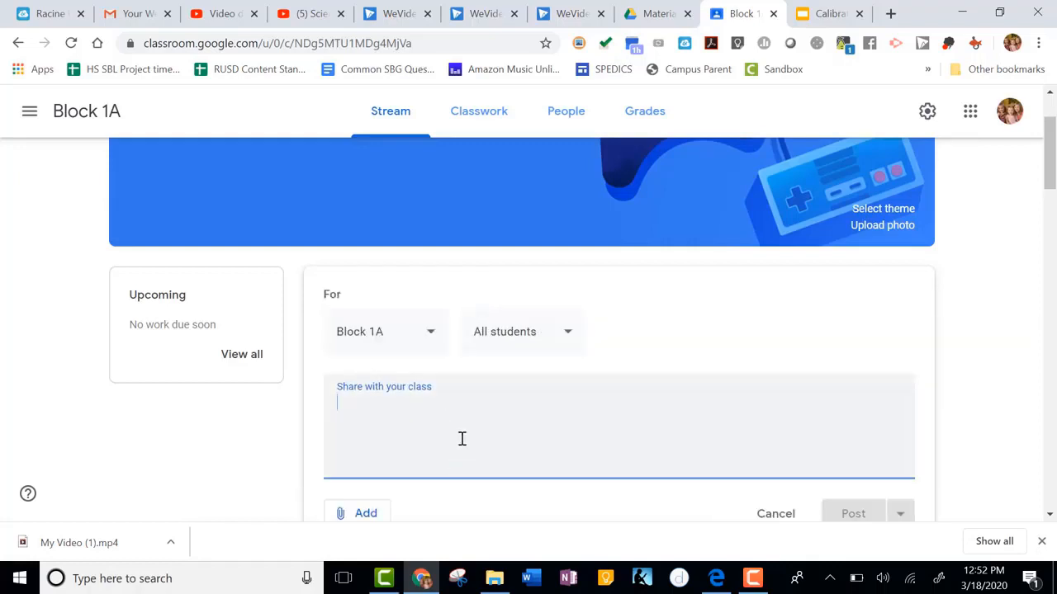
{"action": "key", "text": "ctrl+v"}
{"action": "scroll", "coordinate": [868, 483], "scroll_direction": "down", "scroll_amount": 1}
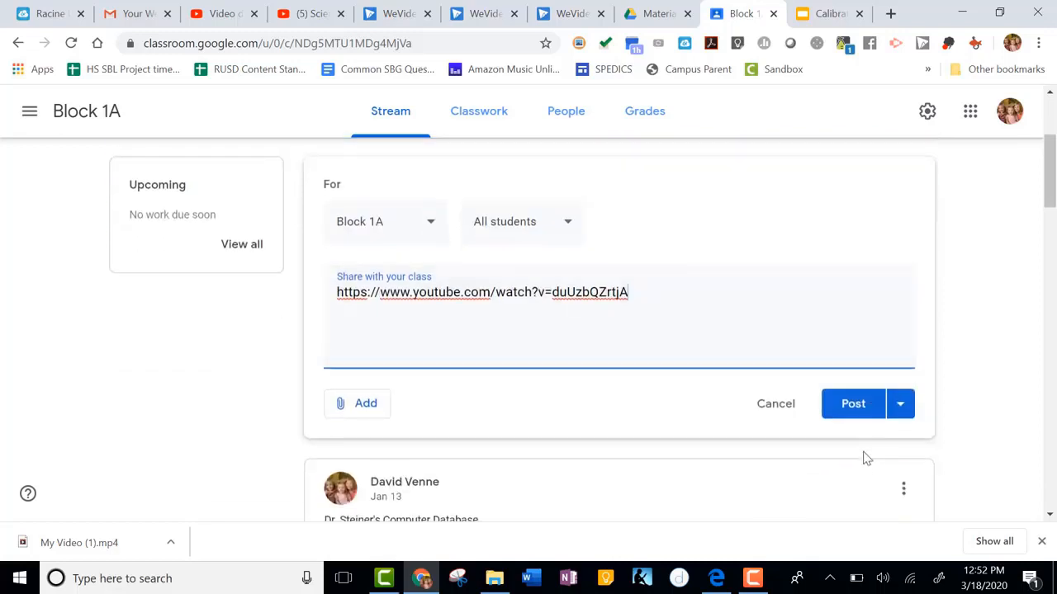
{"action": "left_click", "coordinate": [860, 412]}
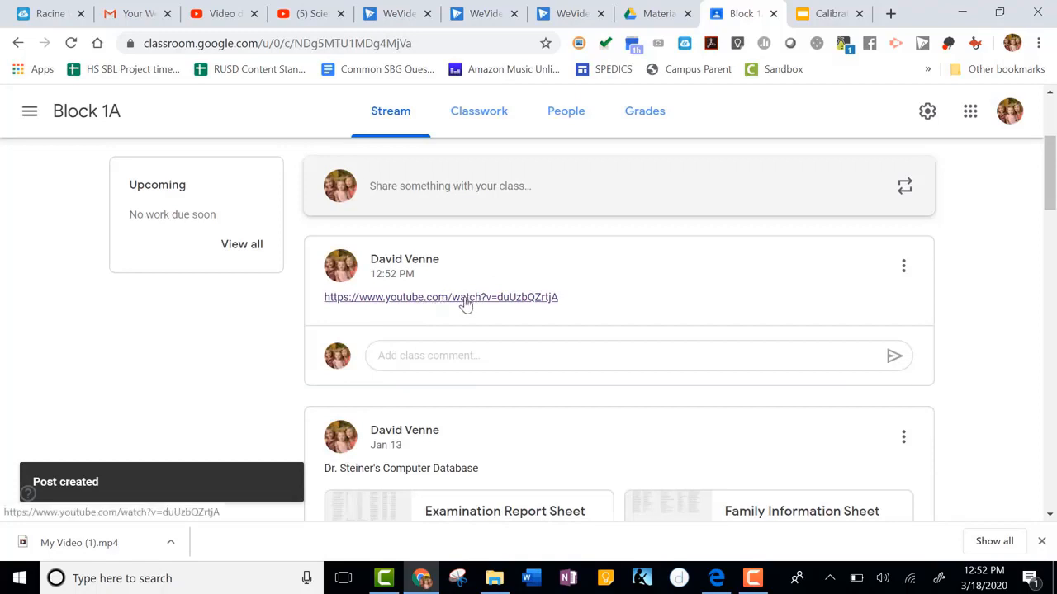
Edit the announcement to add "Hey Guys- This is a video on mitosis. Please watch it within the next week." above the link and save it.
{"action": "left_click", "coordinate": [903, 266]}
{"action": "left_click", "coordinate": [855, 328]}
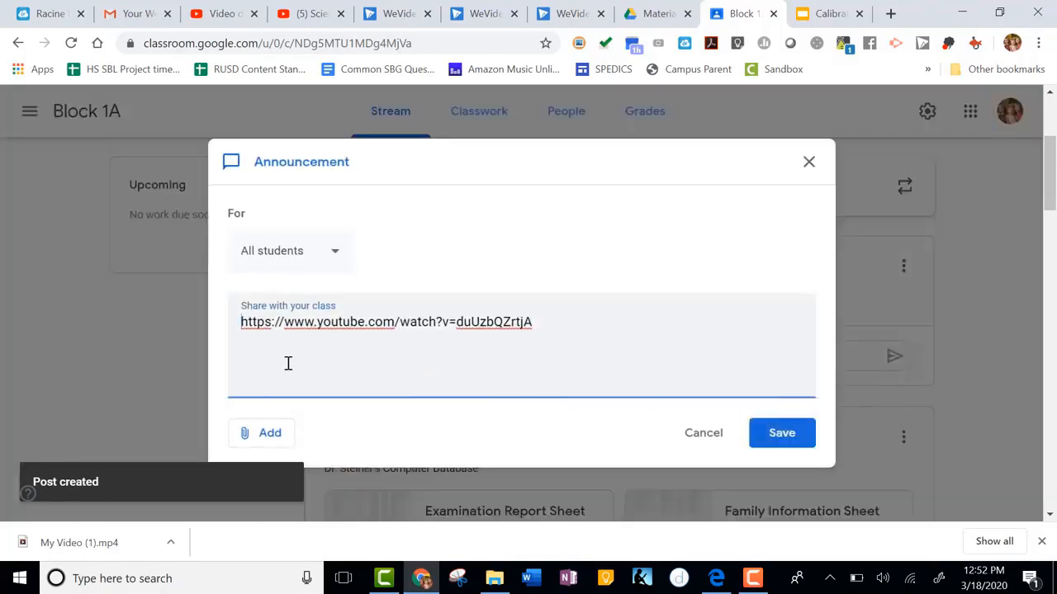
{"action": "left_click", "coordinate": [238, 328]}
{"action": "key", "text": "Return"}
{"action": "key", "text": "Return"}
{"action": "type", "text": "Hey "}
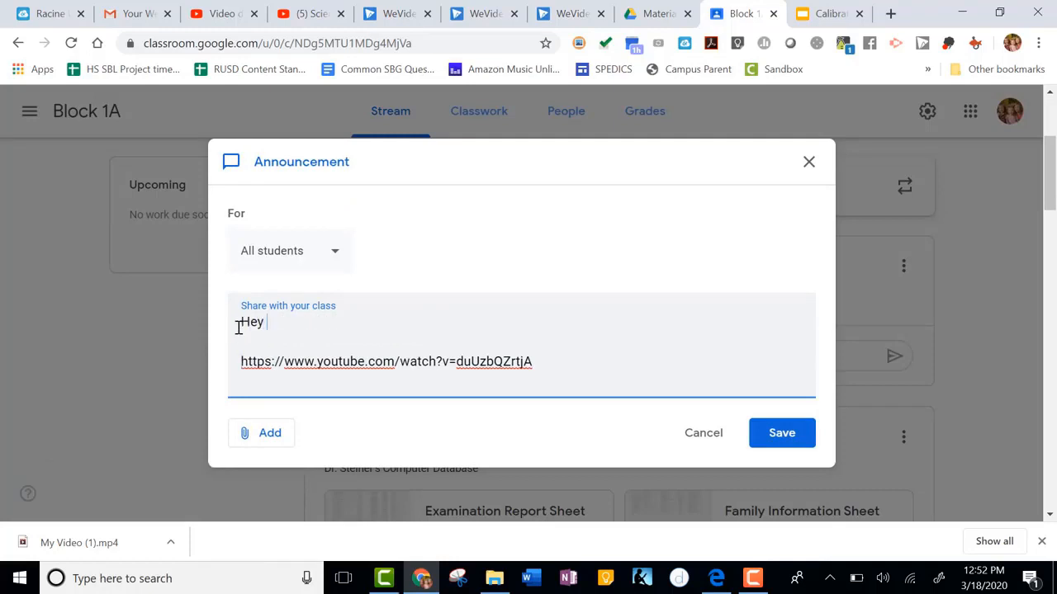
{"action": "type", "text": "Guys-  This is a video on mit"}
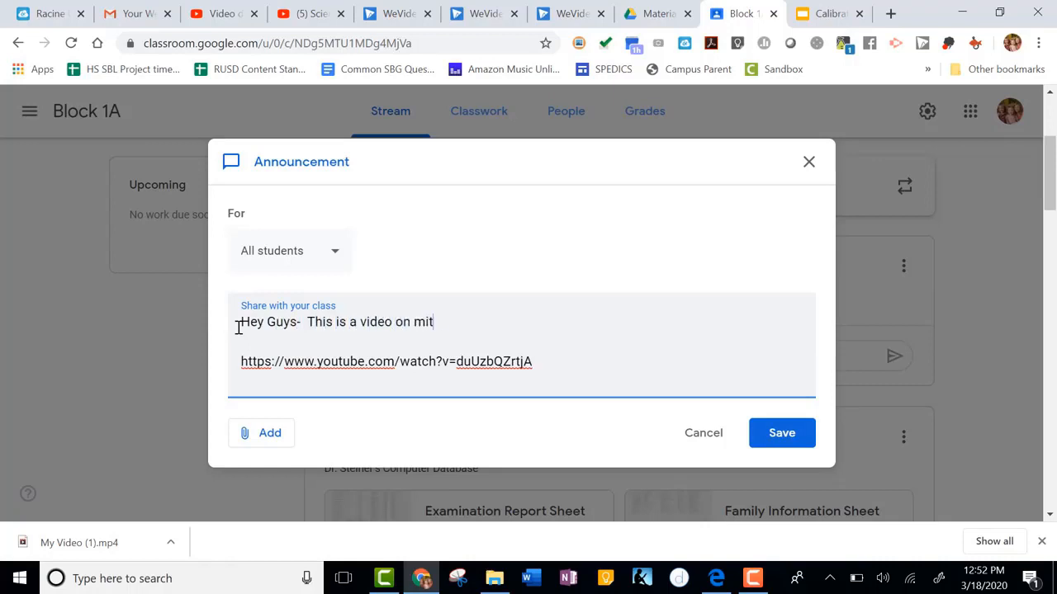
{"action": "type", "text": "osis  Pkleas"}
{"action": "key", "text": "BackSpace"}
{"action": "key", "text": "BackSpace"}
{"action": "type", "text": "ease watc"}
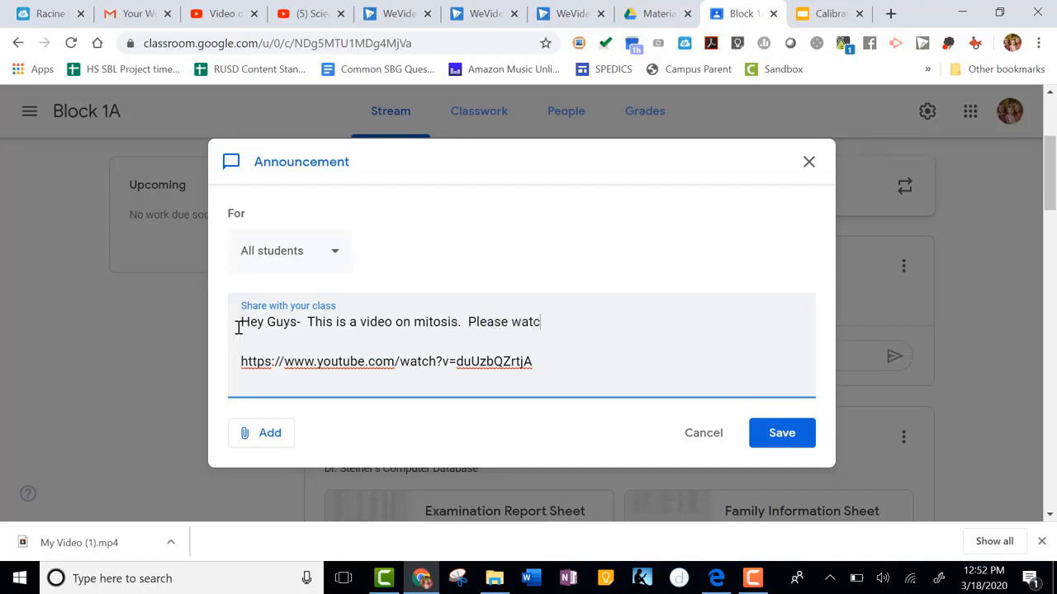
{"action": "type", "text": "h it within the next week."}
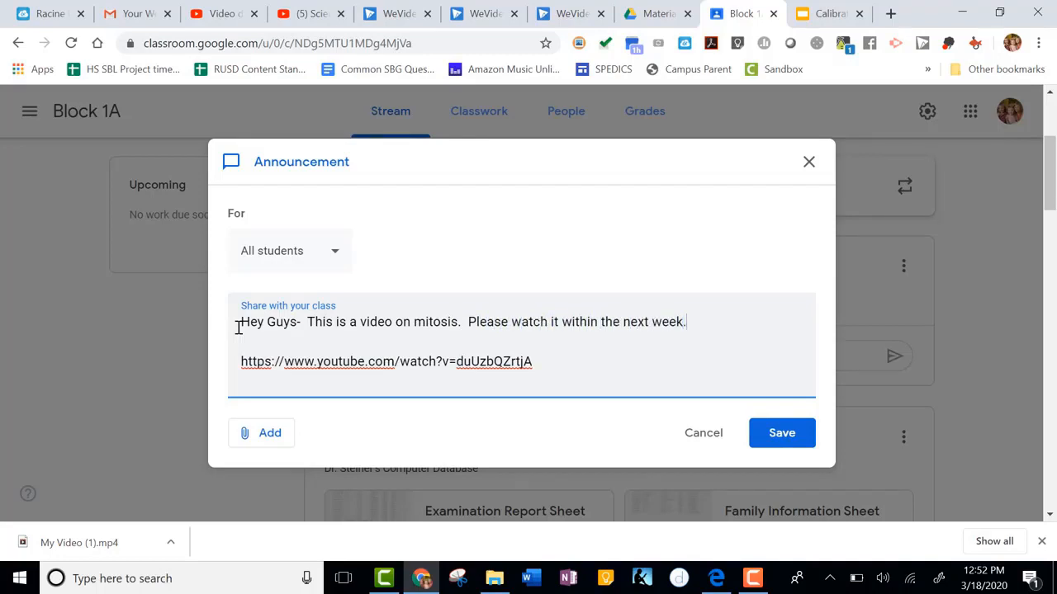
{"action": "left_click", "coordinate": [776, 436]}
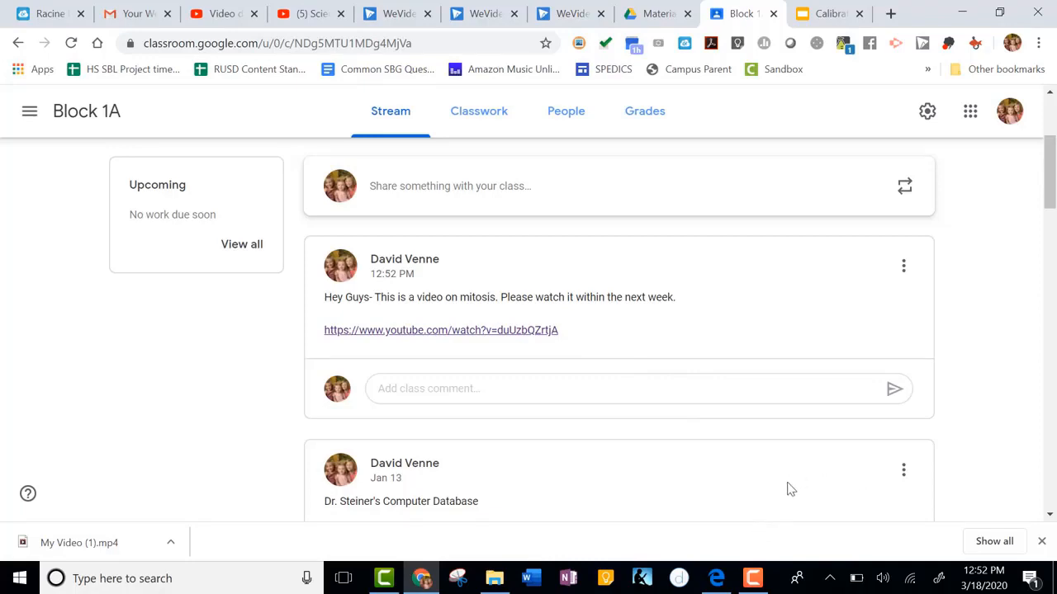
{"action": "left_click", "coordinate": [753, 580]}
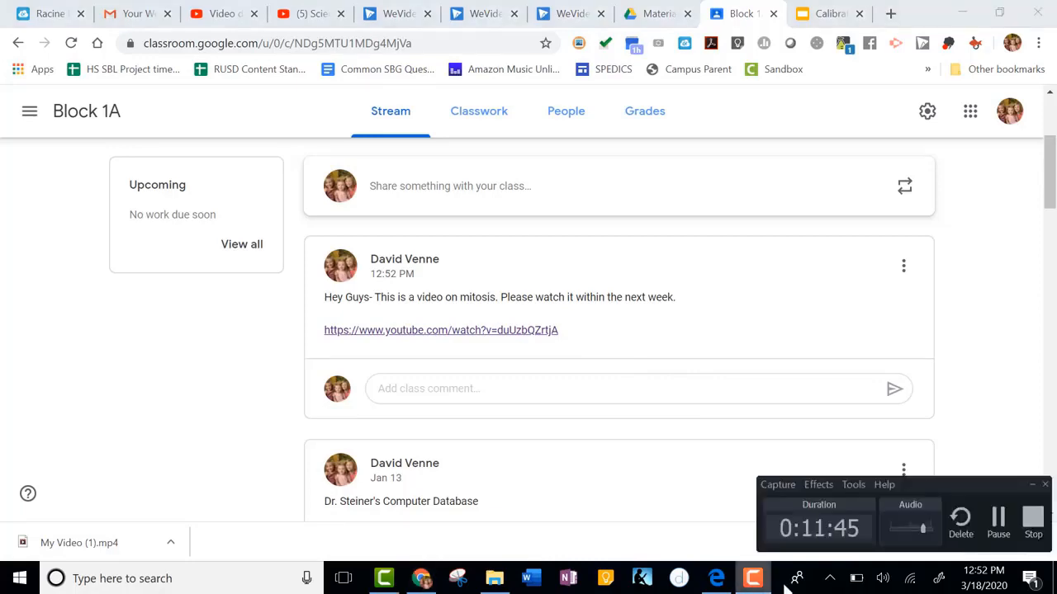